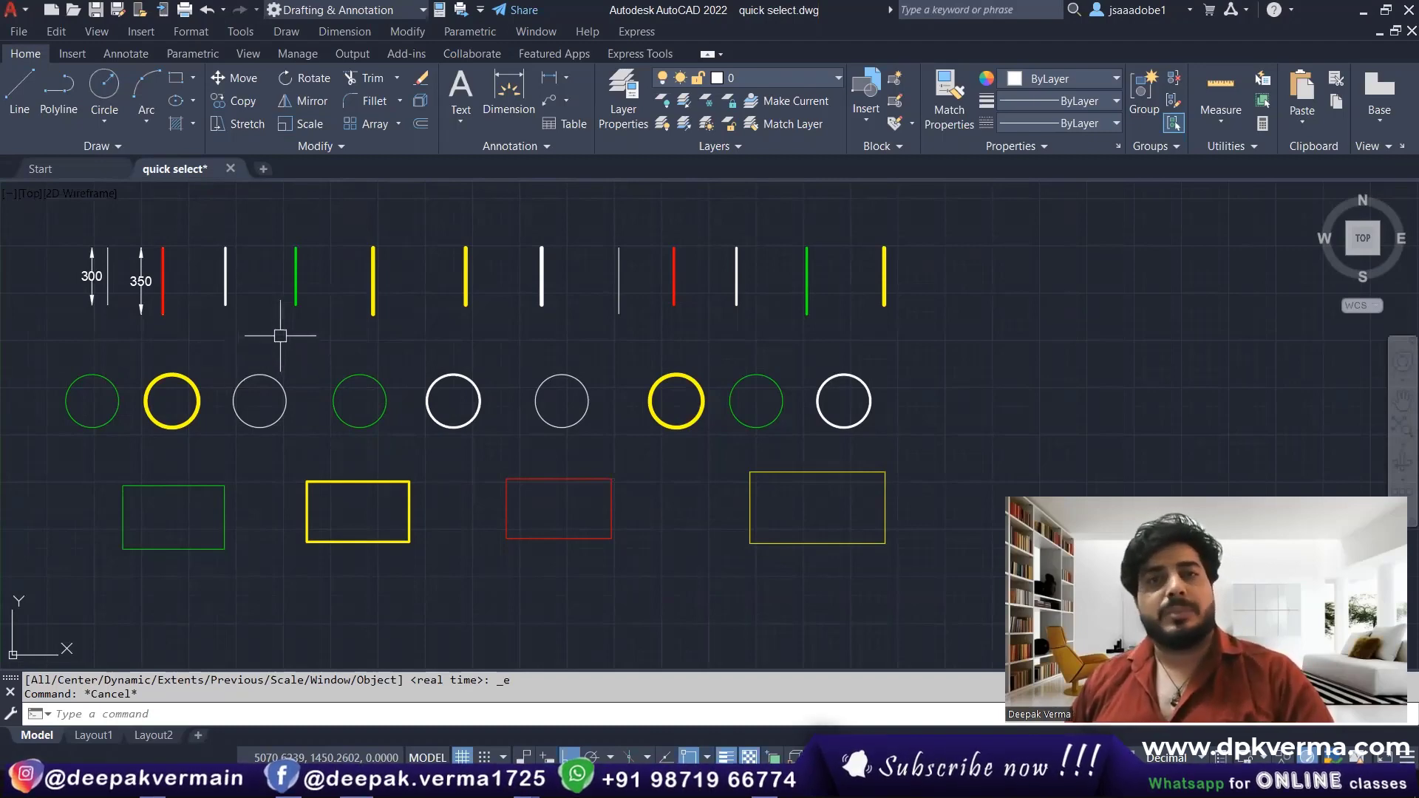
pyautogui.click(1265, 87)
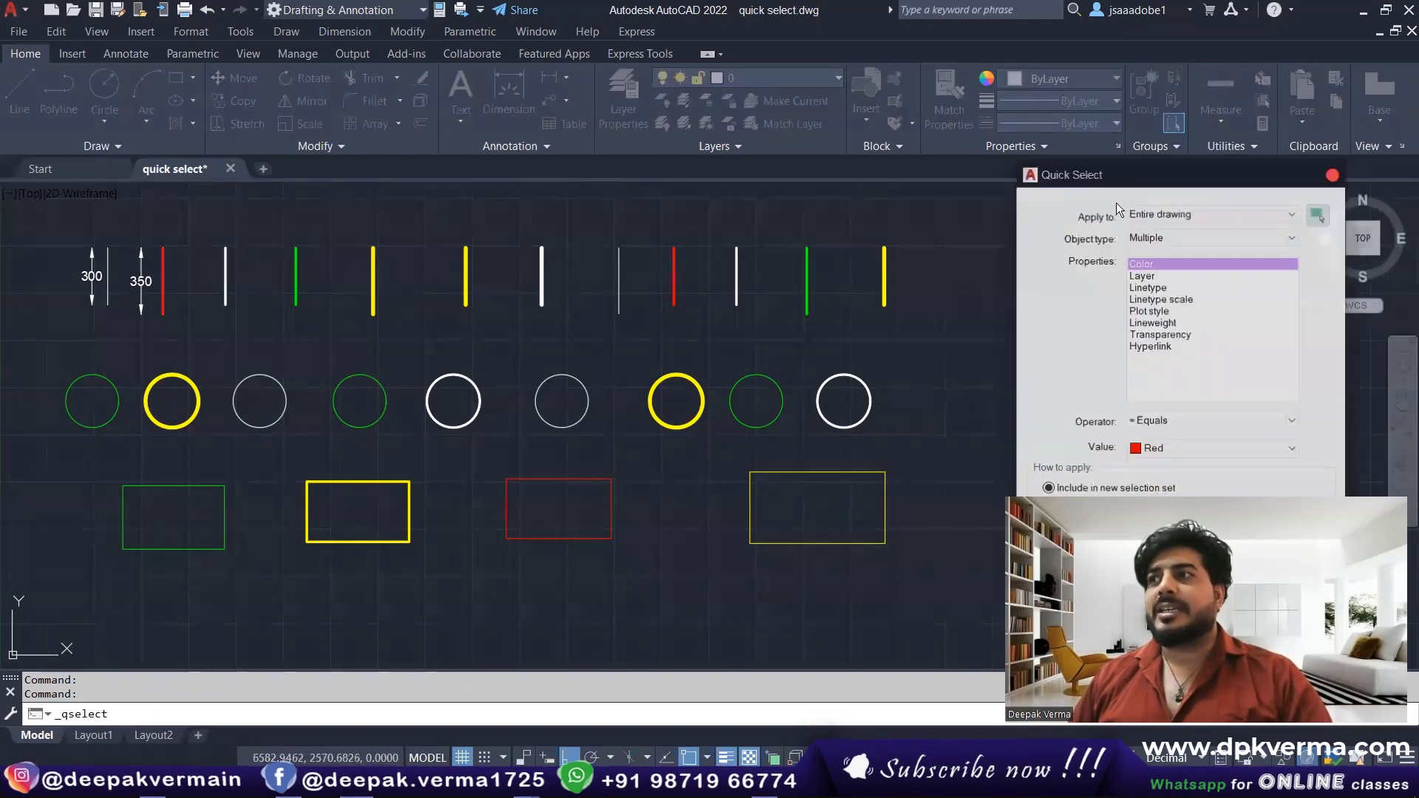
pyautogui.click(1323, 134)
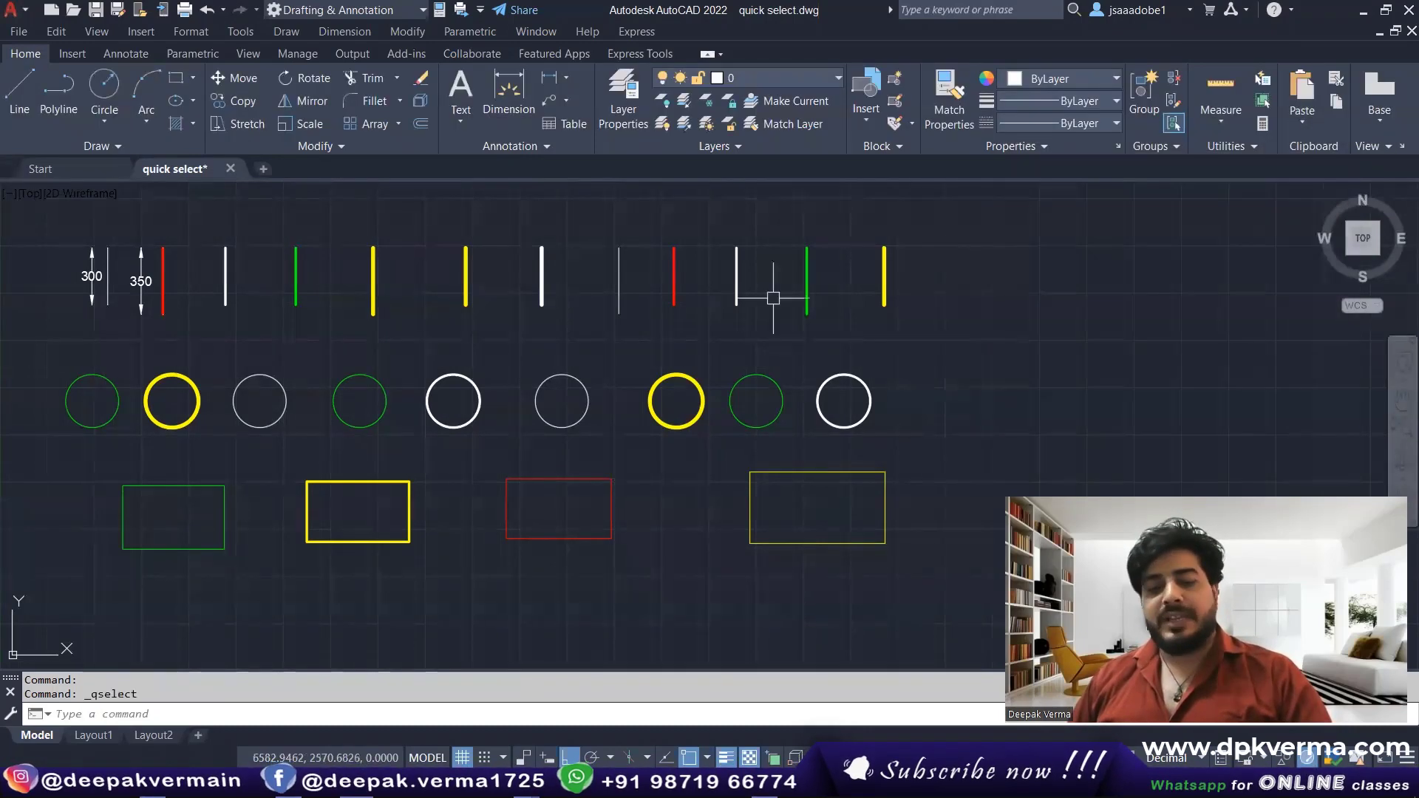
pyautogui.write('q')
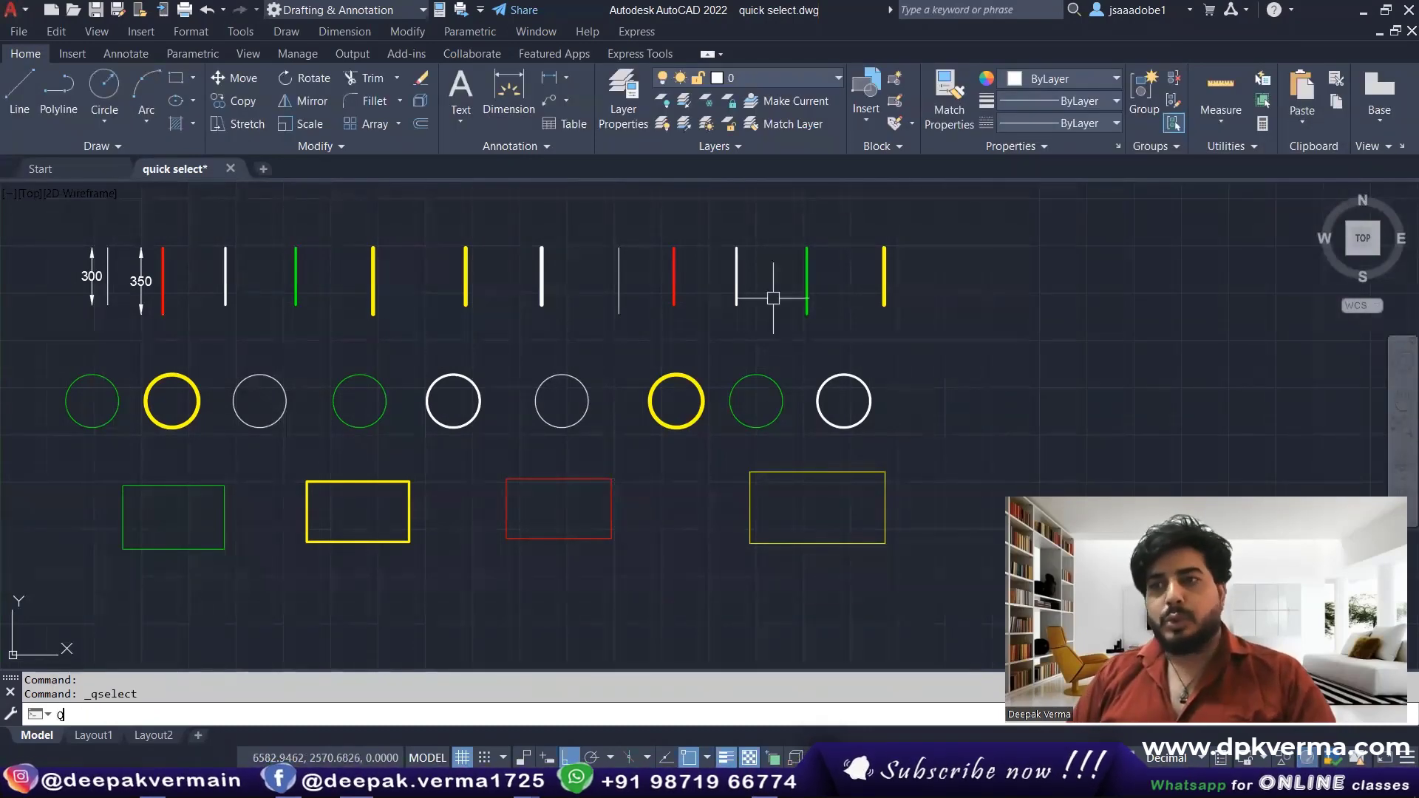
pyautogui.write('s')
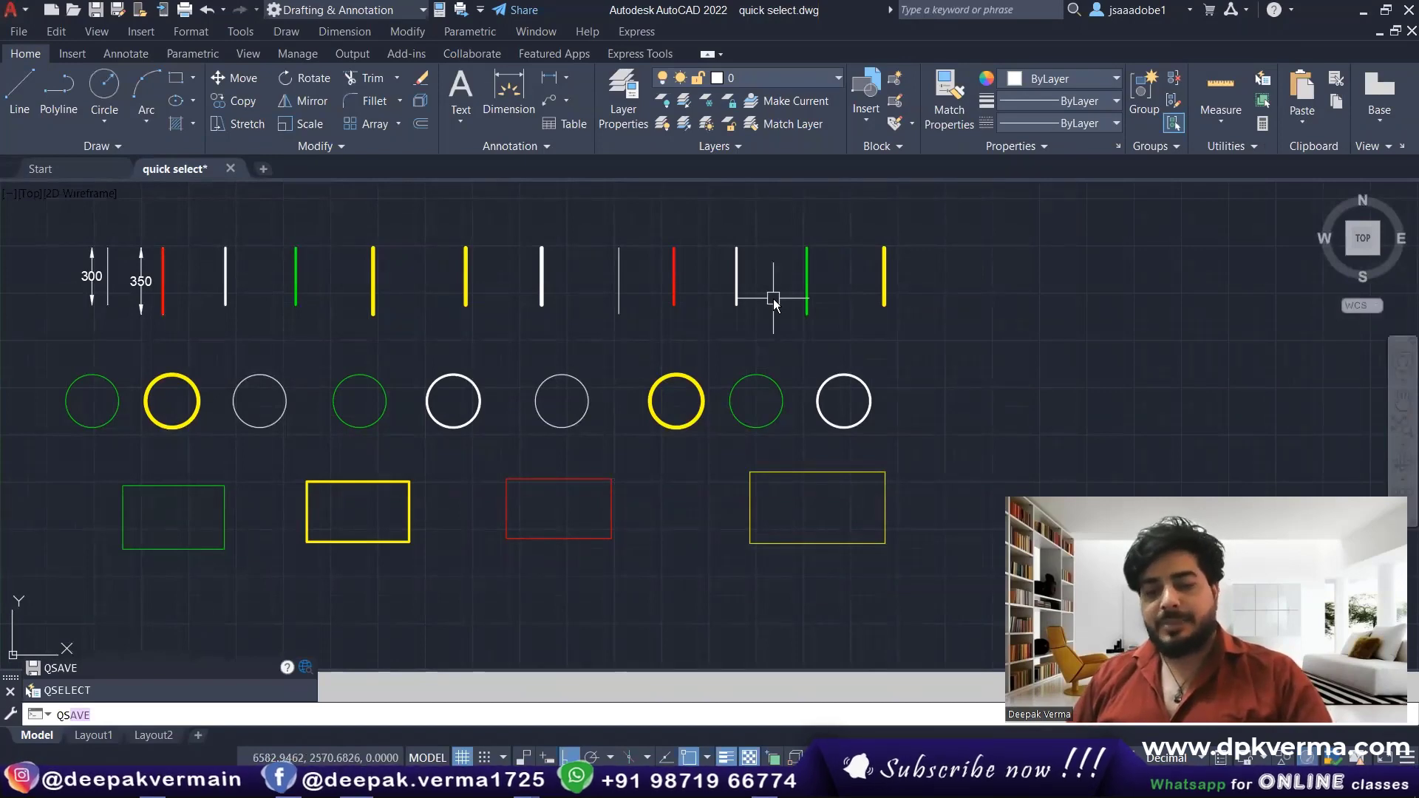
pyautogui.write('ELECT')
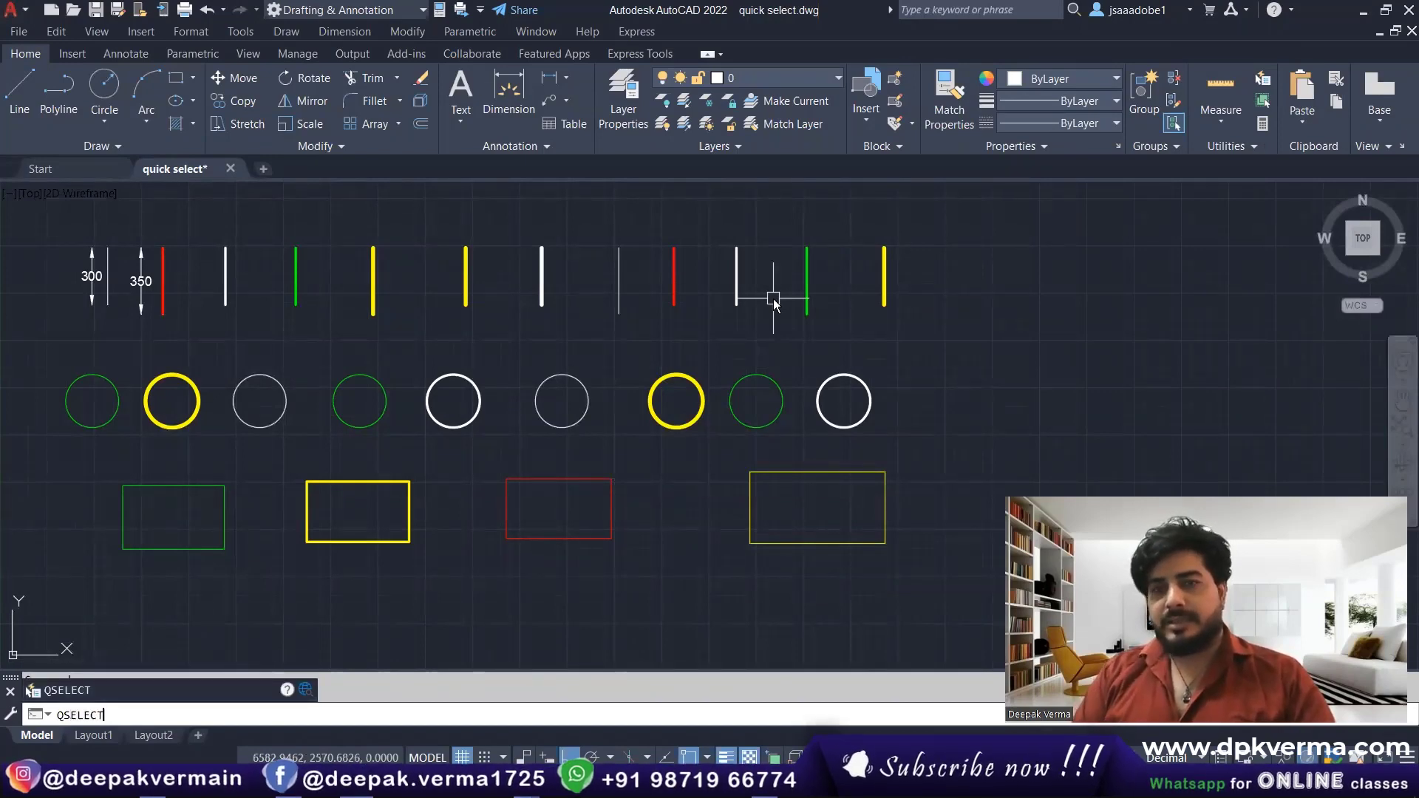
pyautogui.press('Return')
pyautogui.moveTo(1142, 177); pyautogui.dragTo(1082, 149)
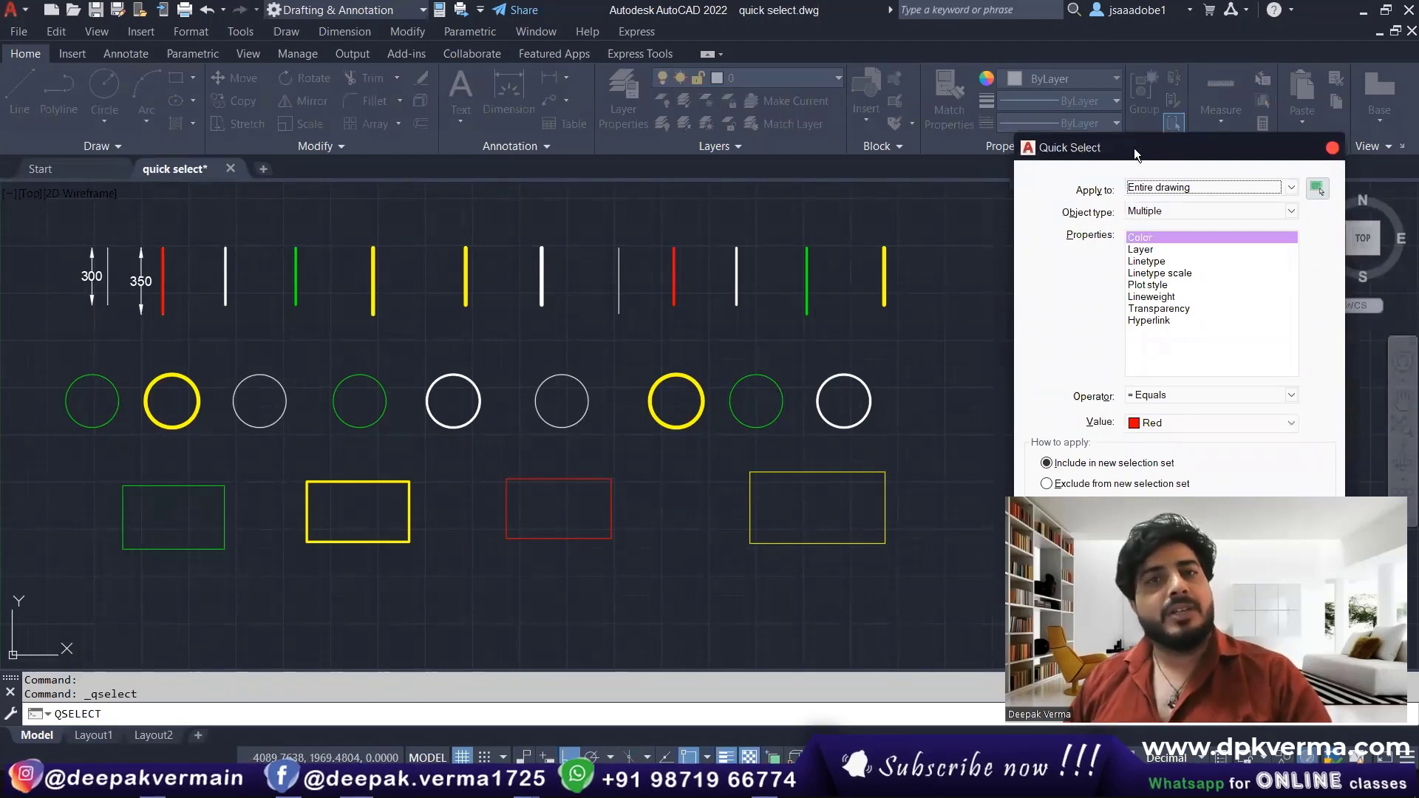
pyautogui.moveTo(1135, 149); pyautogui.dragTo(1125, 65)
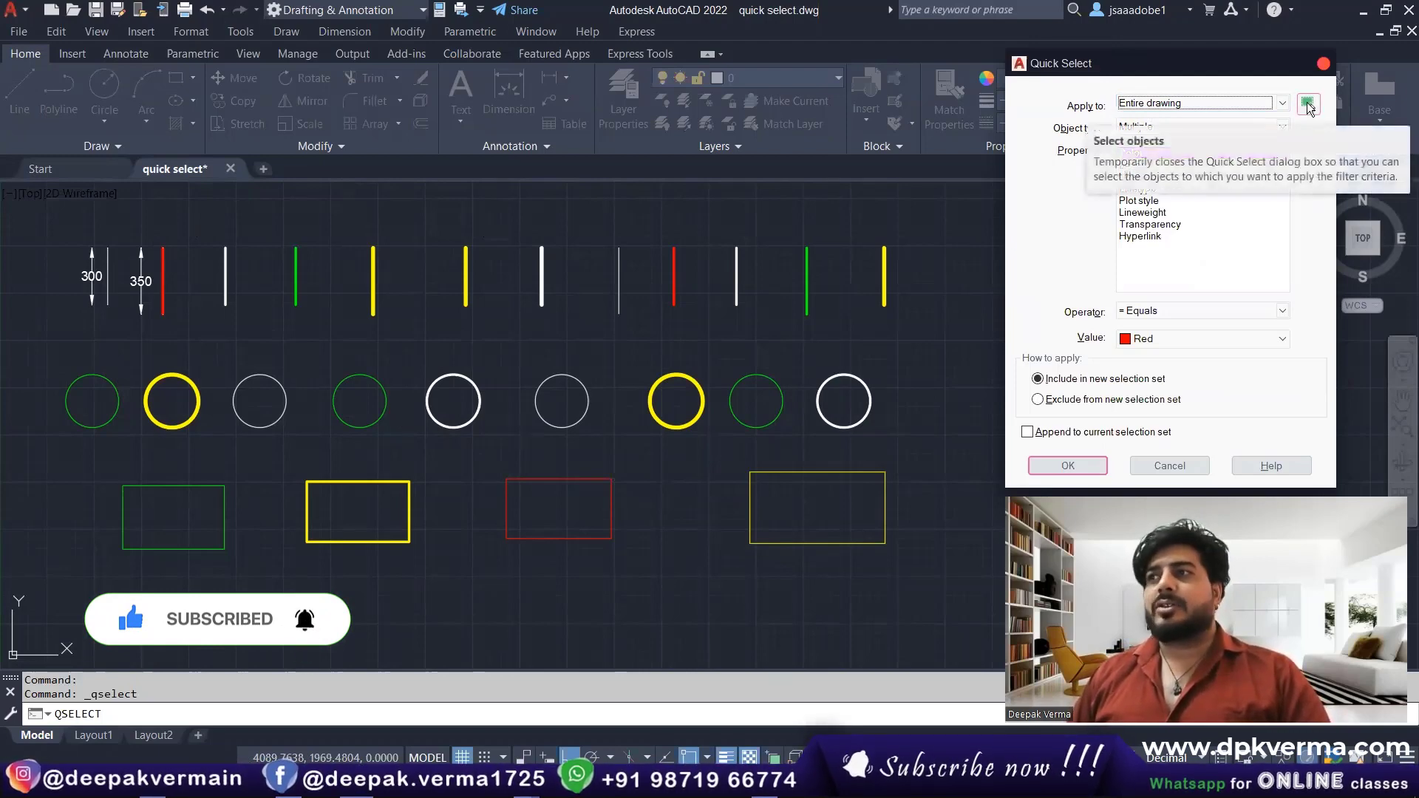
# Window-select the 23 lines, circles and dimensions in the top two rows as the Quick Select scope.
pyautogui.click(1308, 107)
pyautogui.click(929, 214)
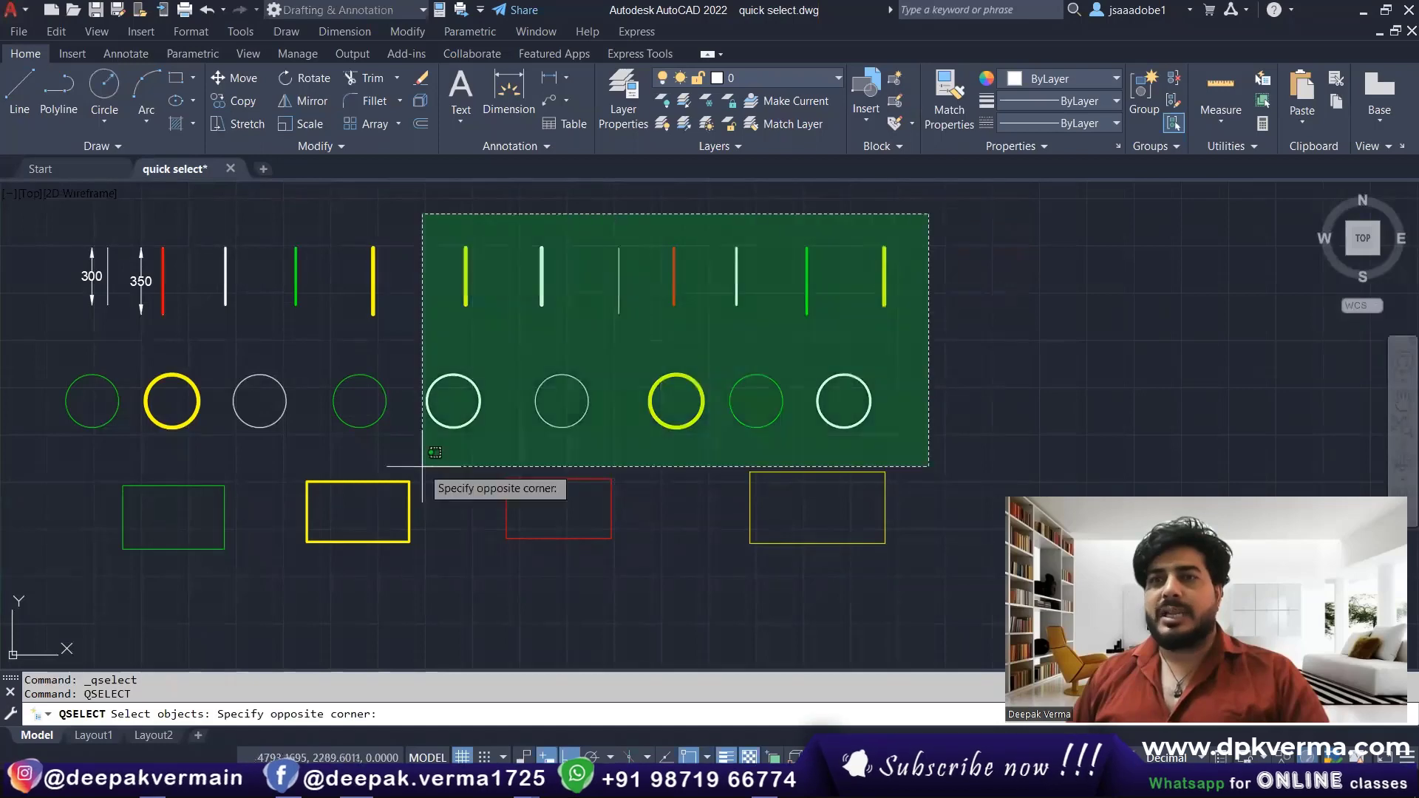
pyautogui.click(60, 436)
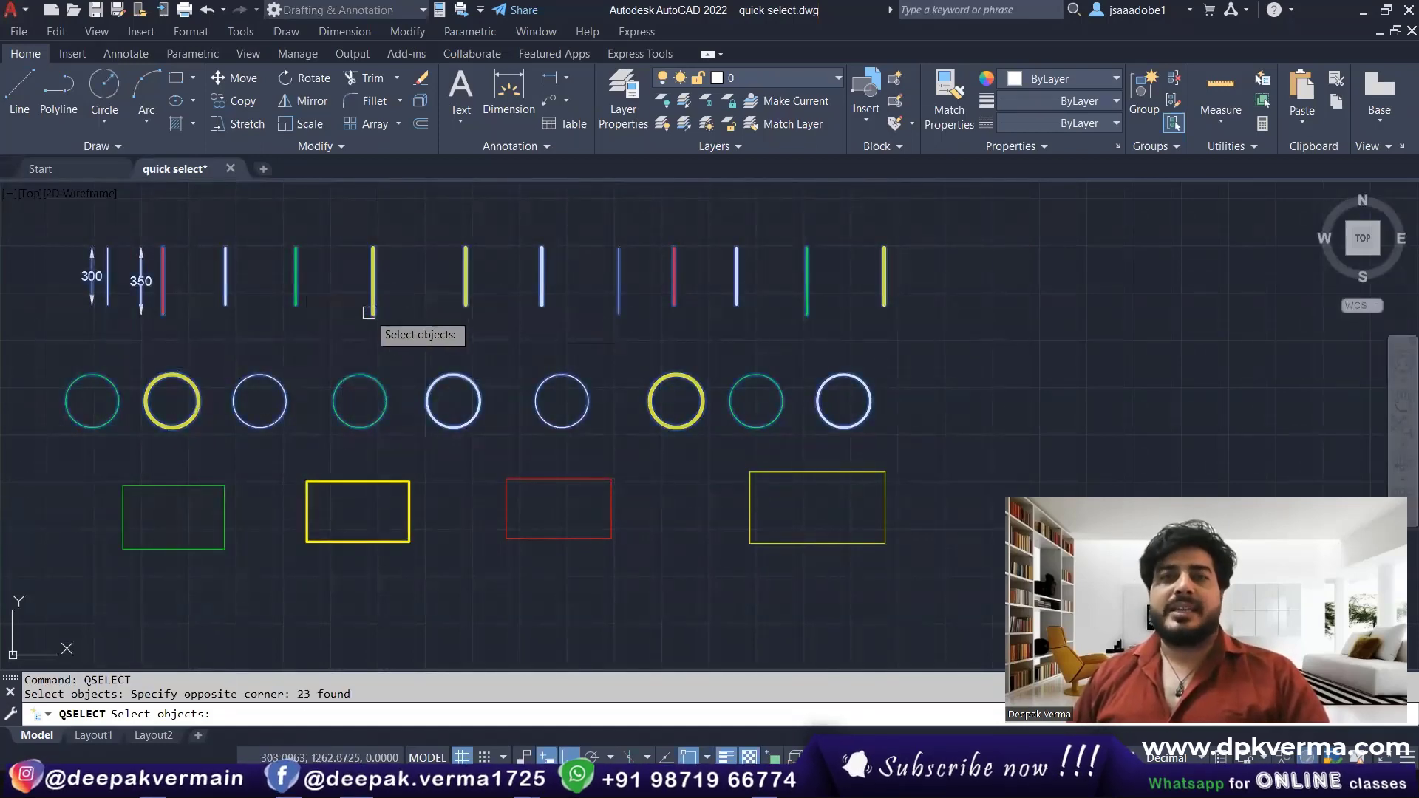
pyautogui.press('Return')
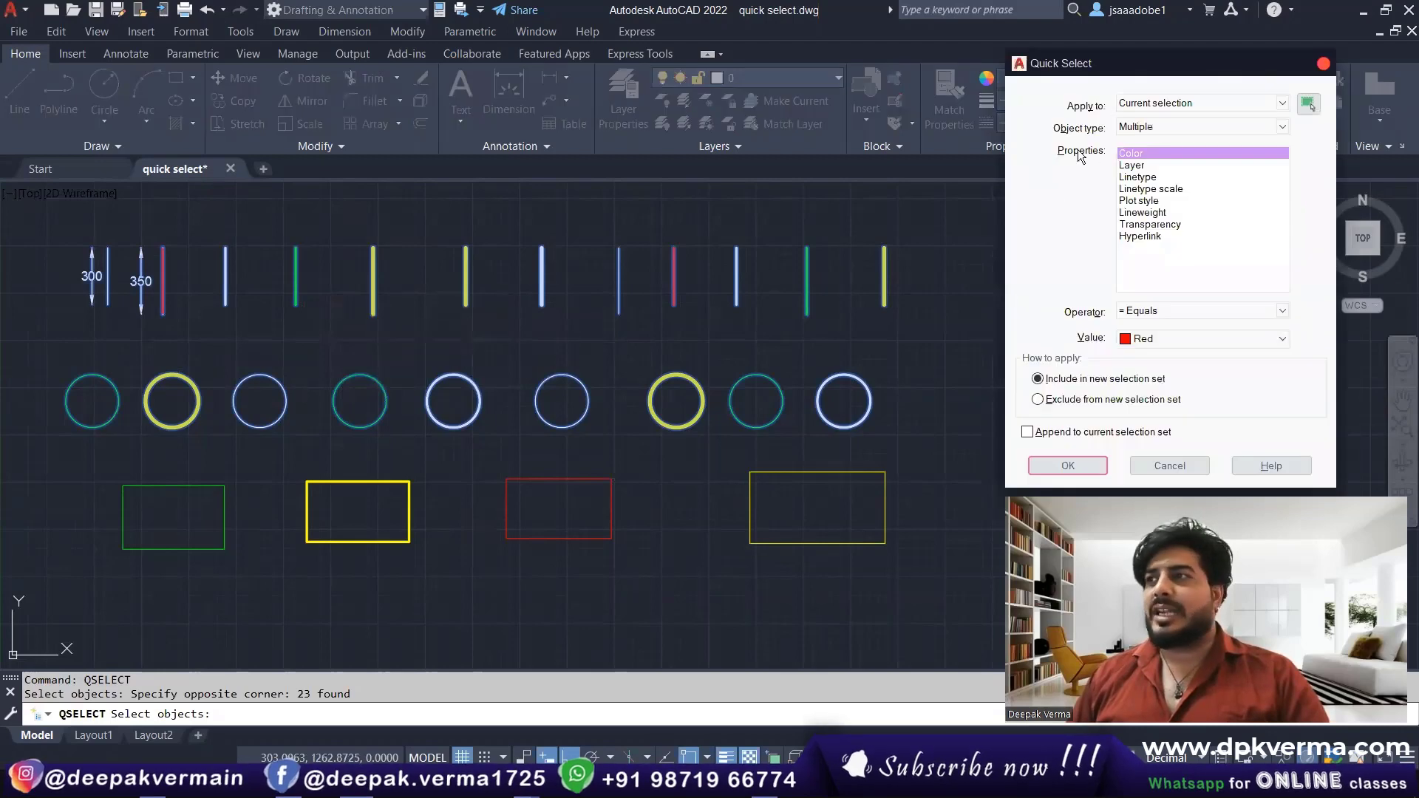
pyautogui.click(1163, 102)
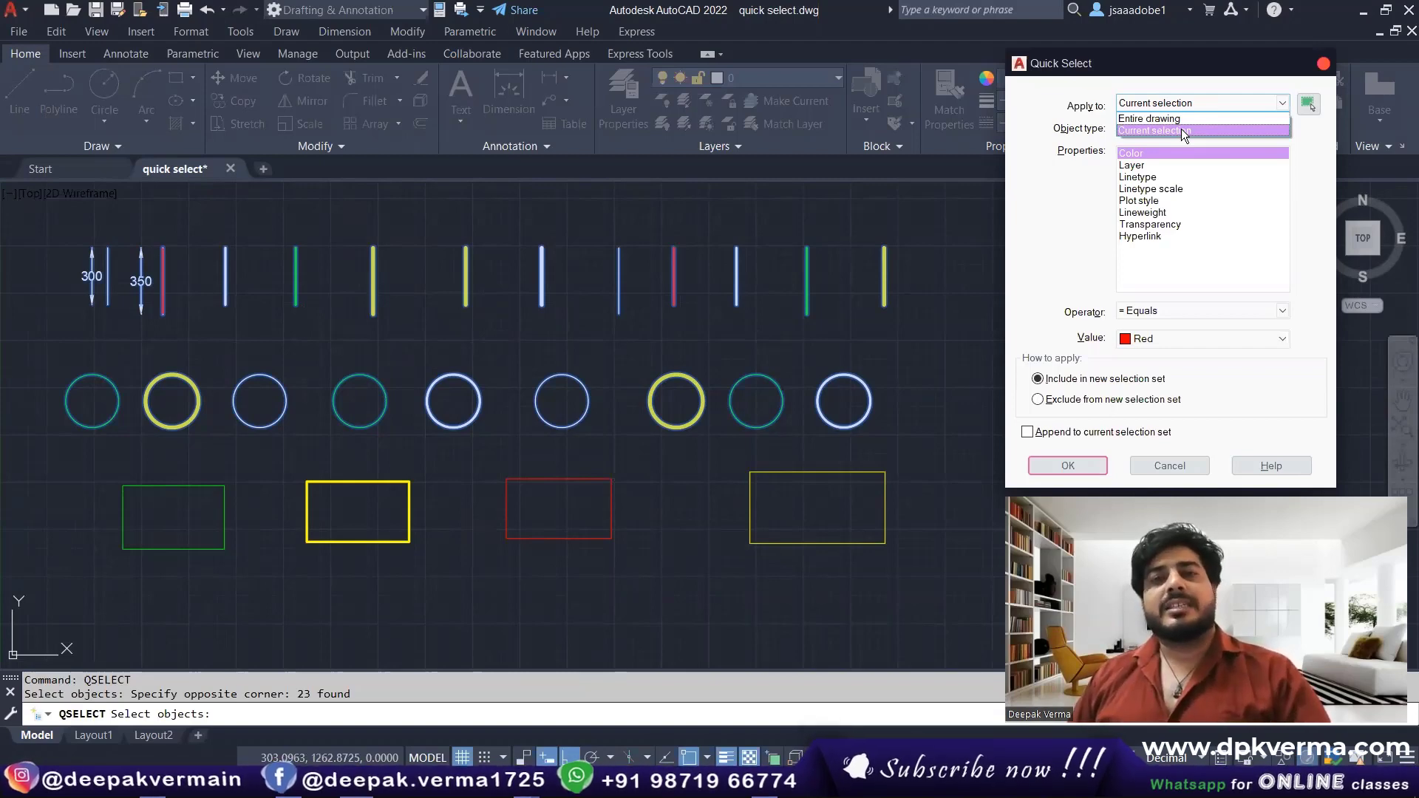
# Quick Select across the entire drawing with Object type Multiple and Color equals Yellow.
pyautogui.click(1166, 119)
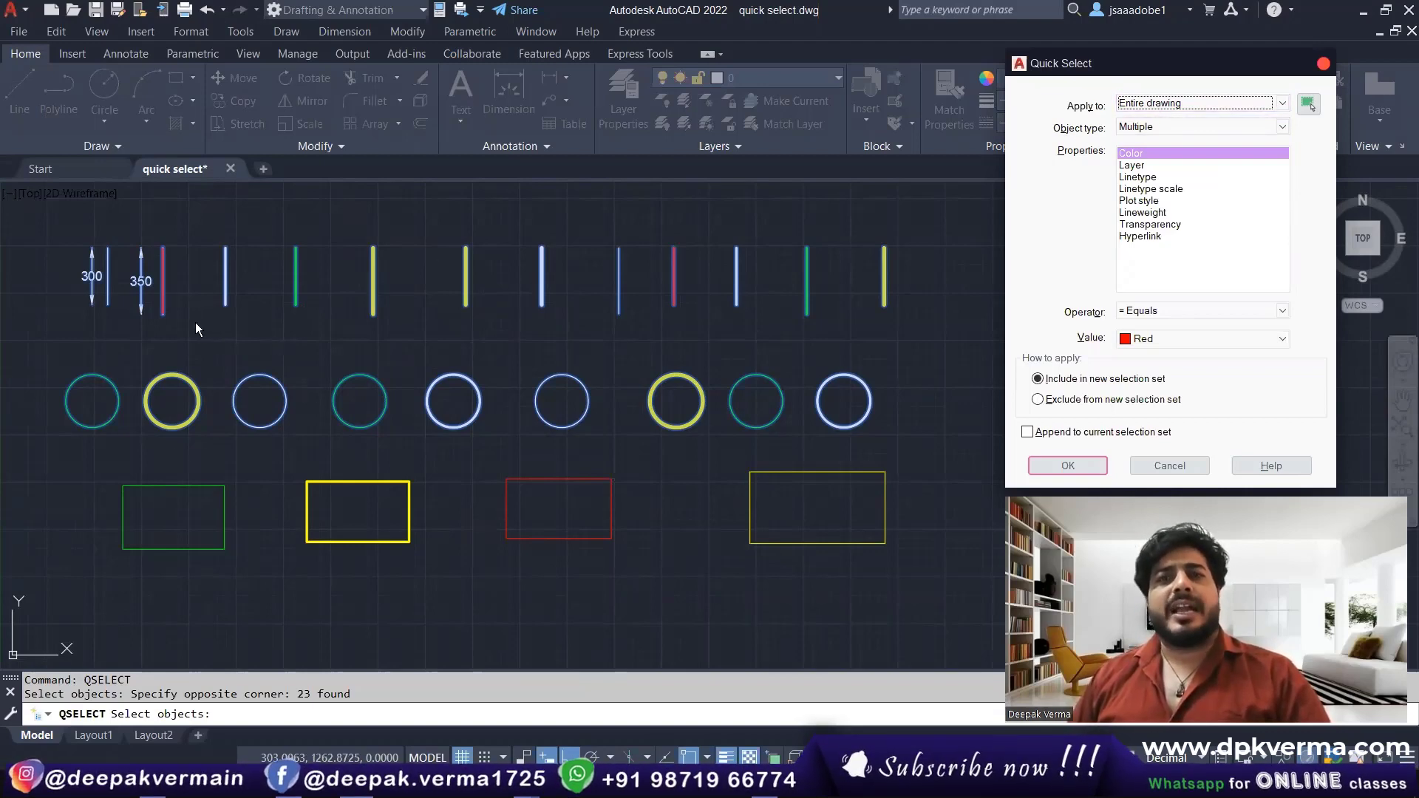
pyautogui.click(1152, 129)
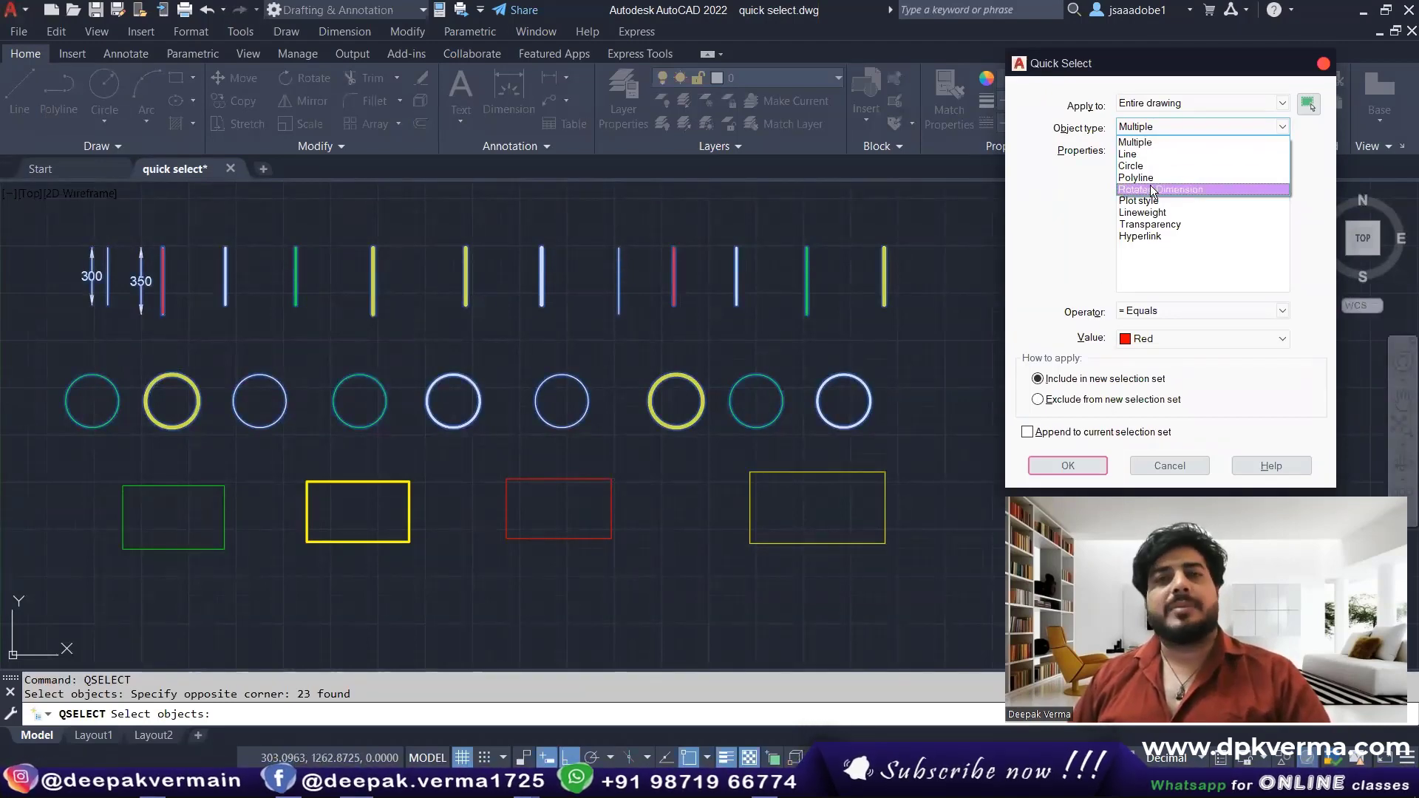
pyautogui.click(1142, 143)
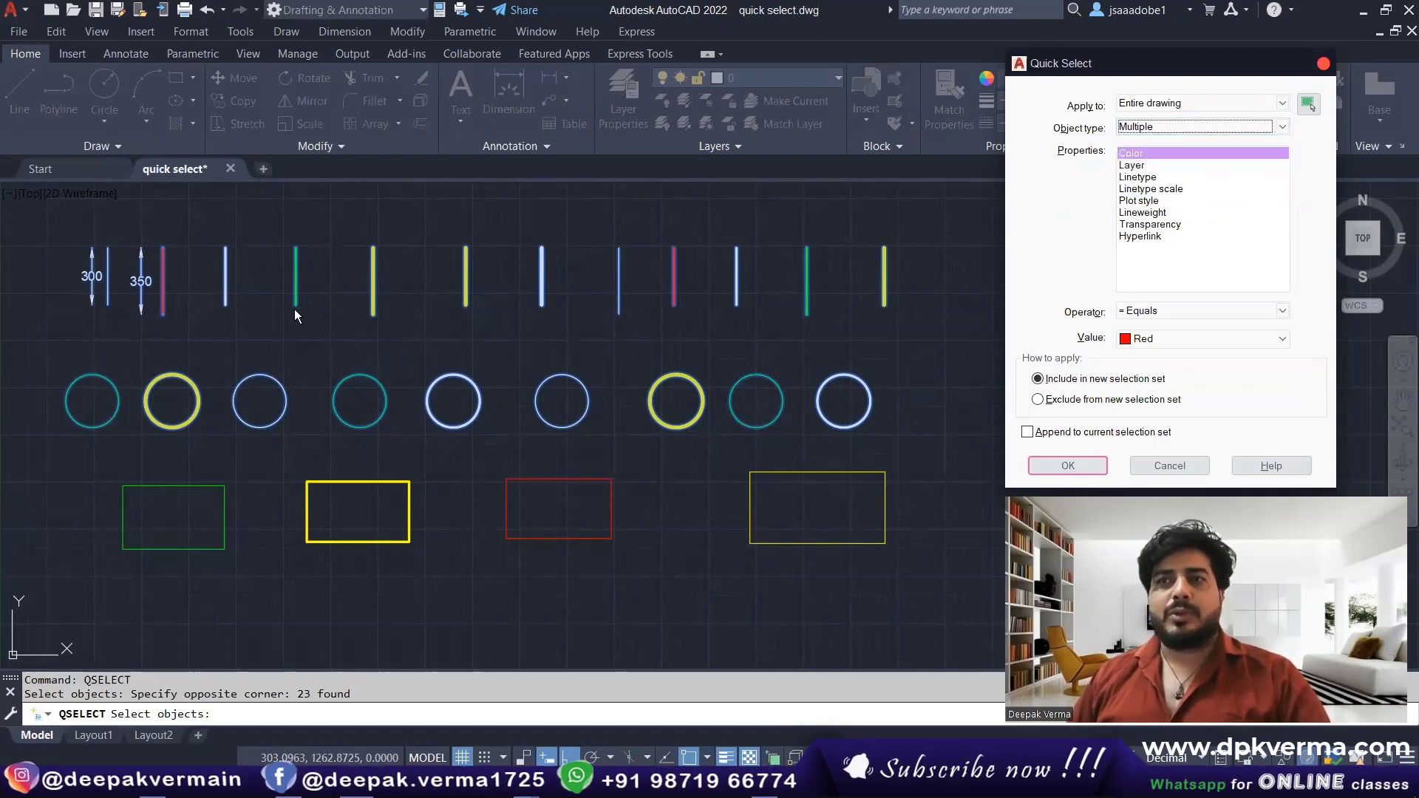
pyautogui.click(1159, 155)
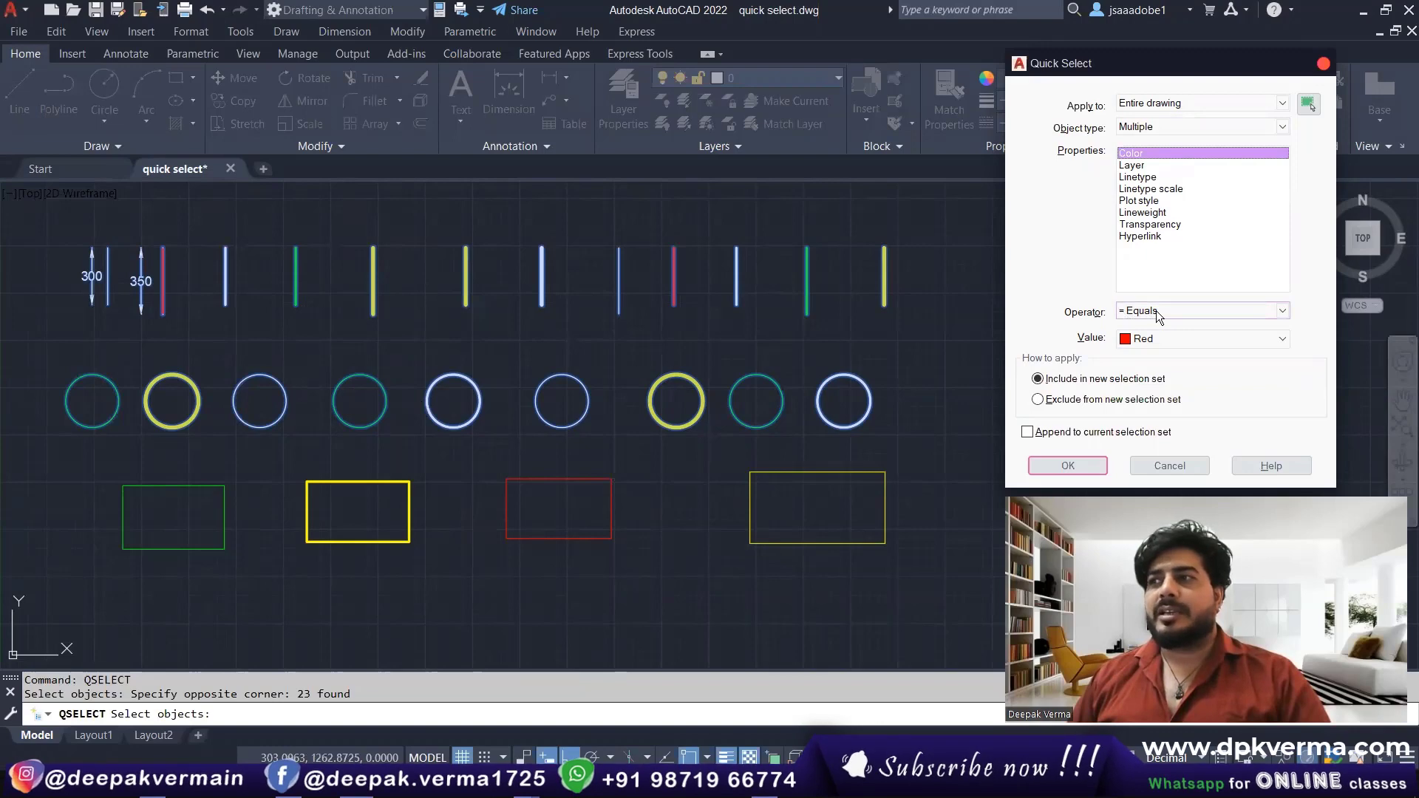
pyautogui.click(1148, 340)
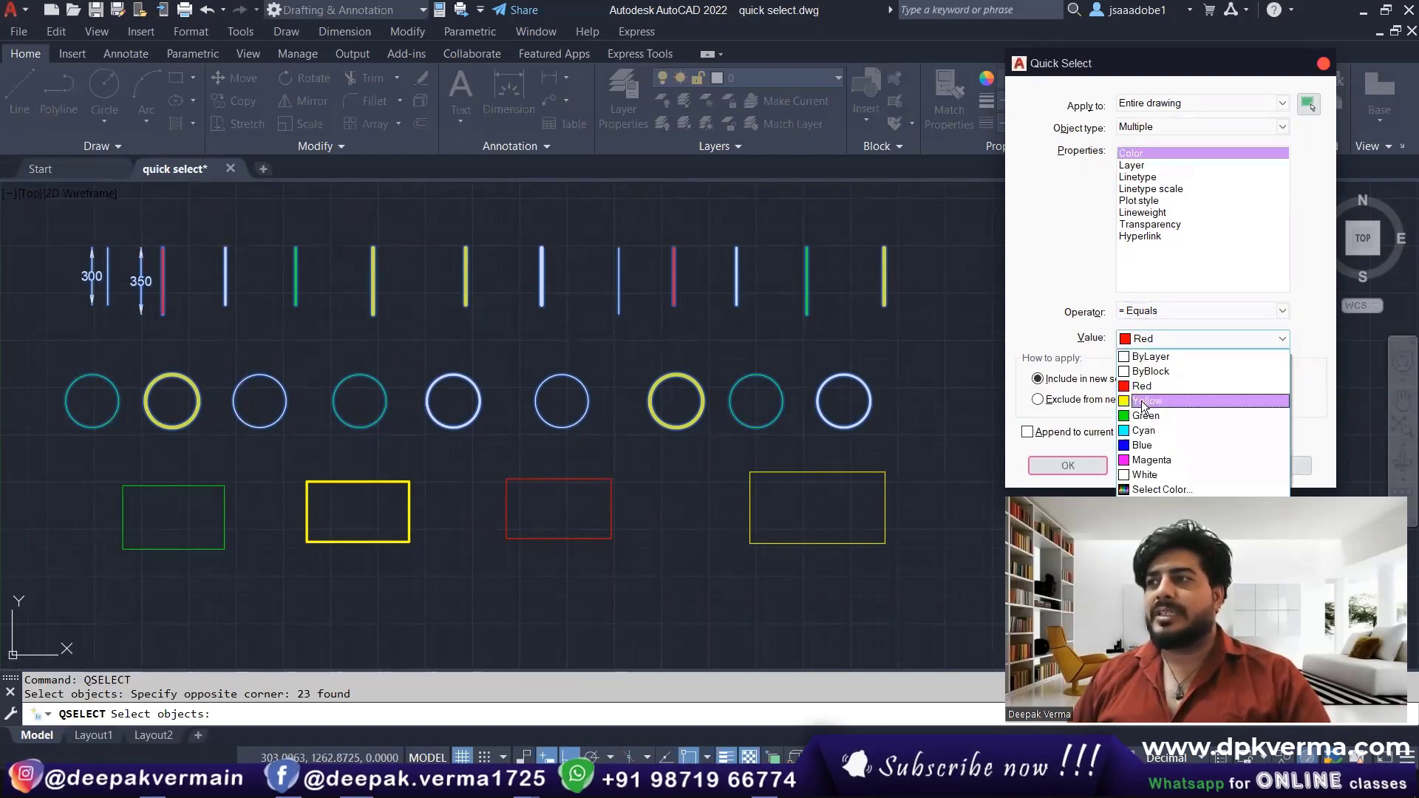
pyautogui.click(1146, 401)
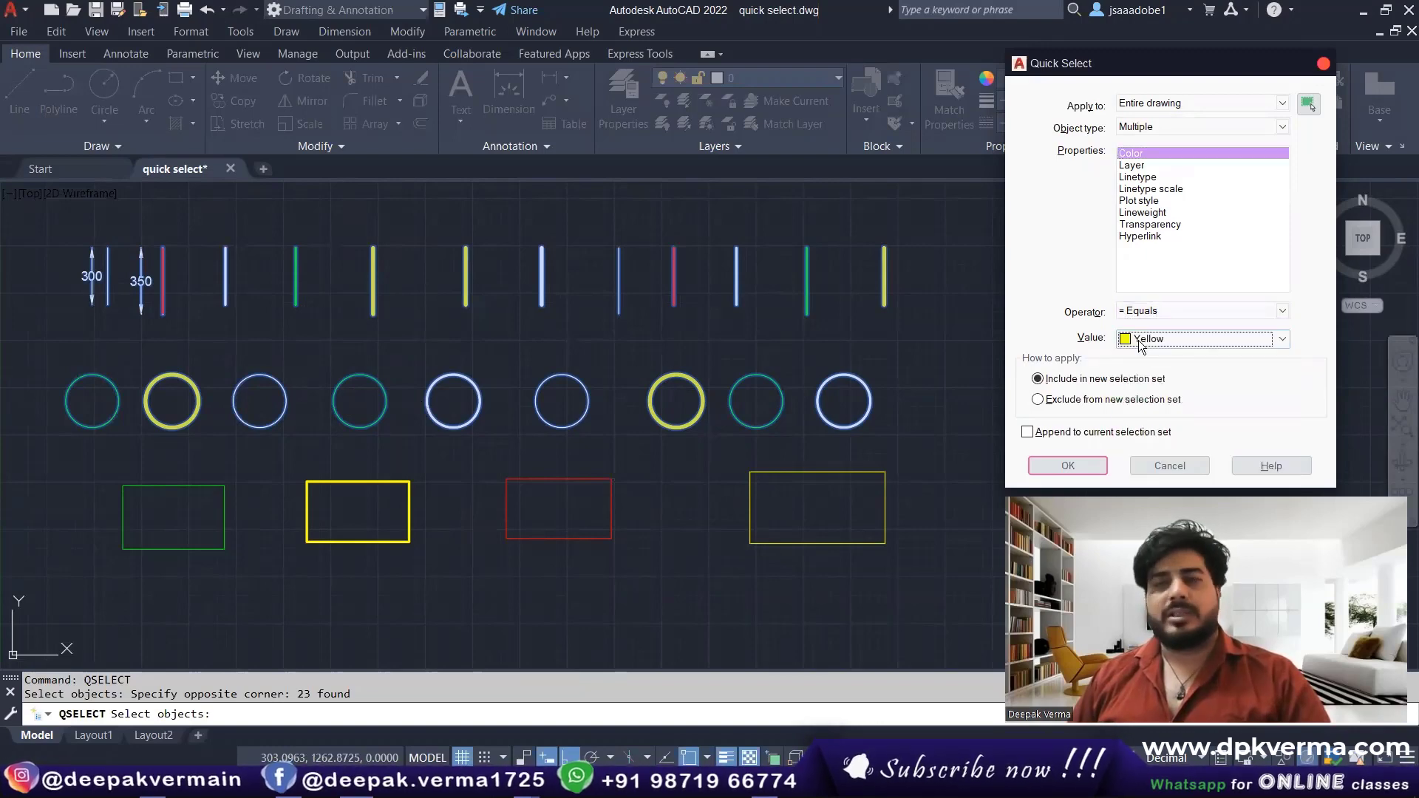
pyautogui.click(1072, 465)
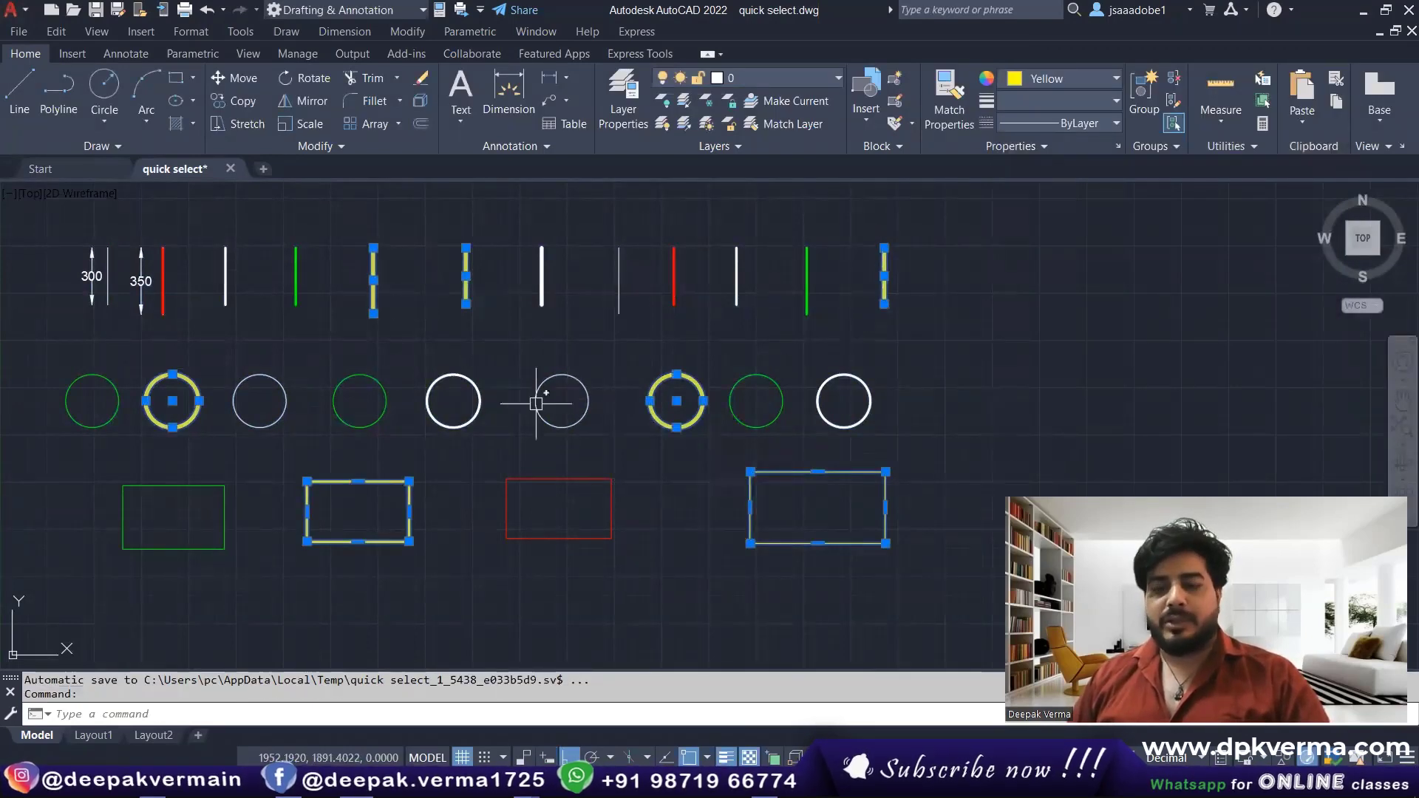
# Move the selected yellow objects to a new spot with the M command.
pyautogui.write('m')
pyautogui.press('Return')
pyautogui.click(518, 580)
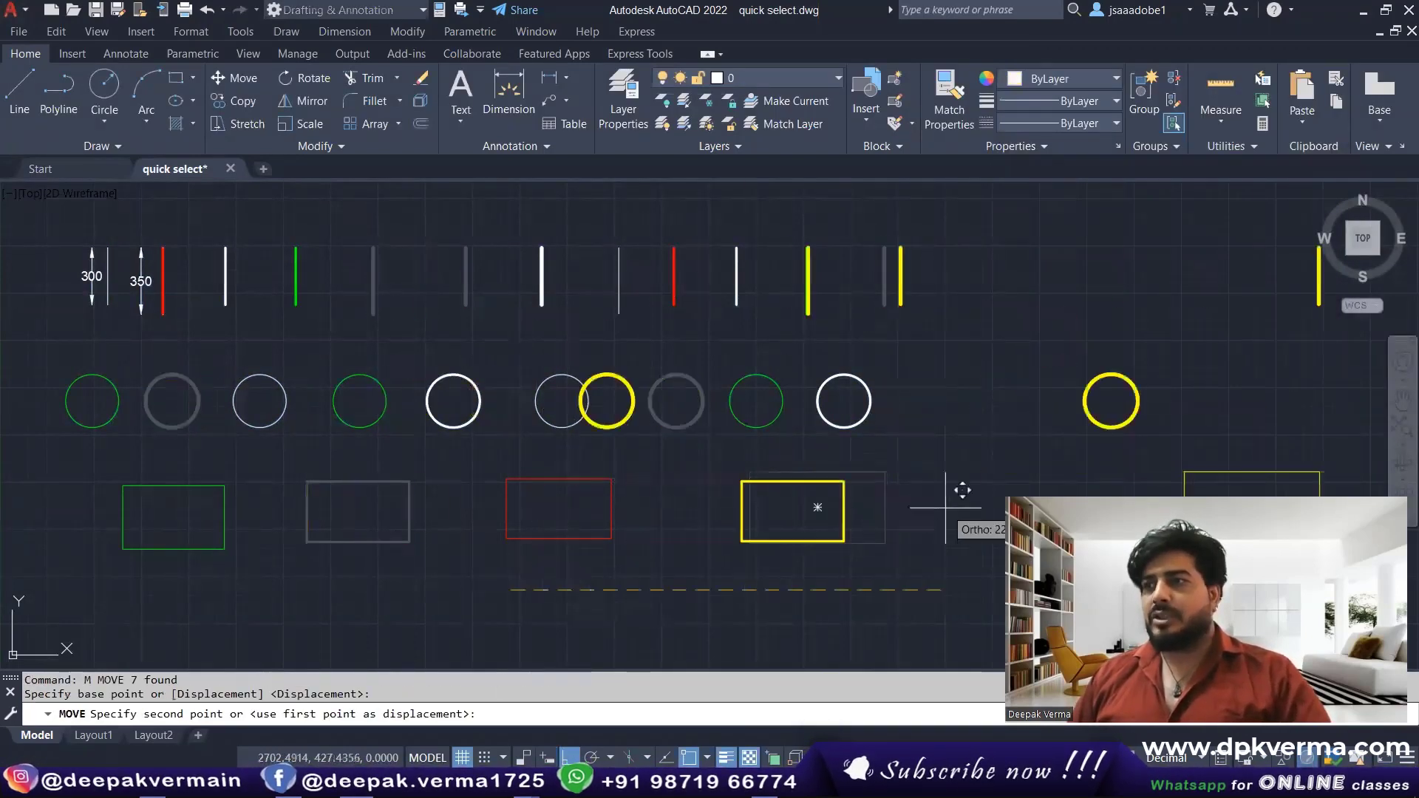
pyautogui.scroll(-2, 1101, 403)
pyautogui.moveTo(1101, 403); pyautogui.dragTo(855, 405, button='middle')
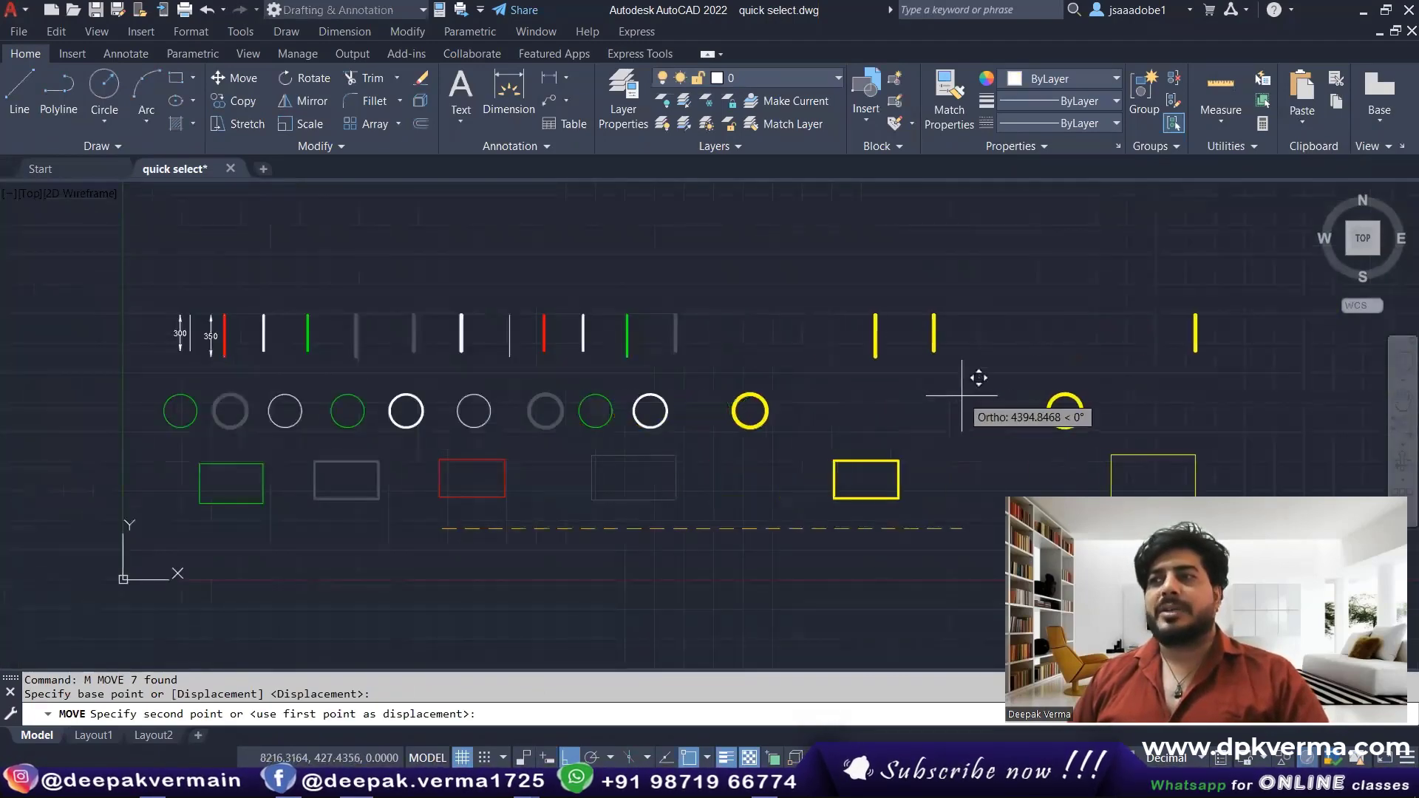
pyautogui.click(963, 384)
# Undo the move and reopen Quick Select with Color equals Yellow.
pyautogui.moveTo(960, 389); pyautogui.dragTo(899, 306, button='middle')
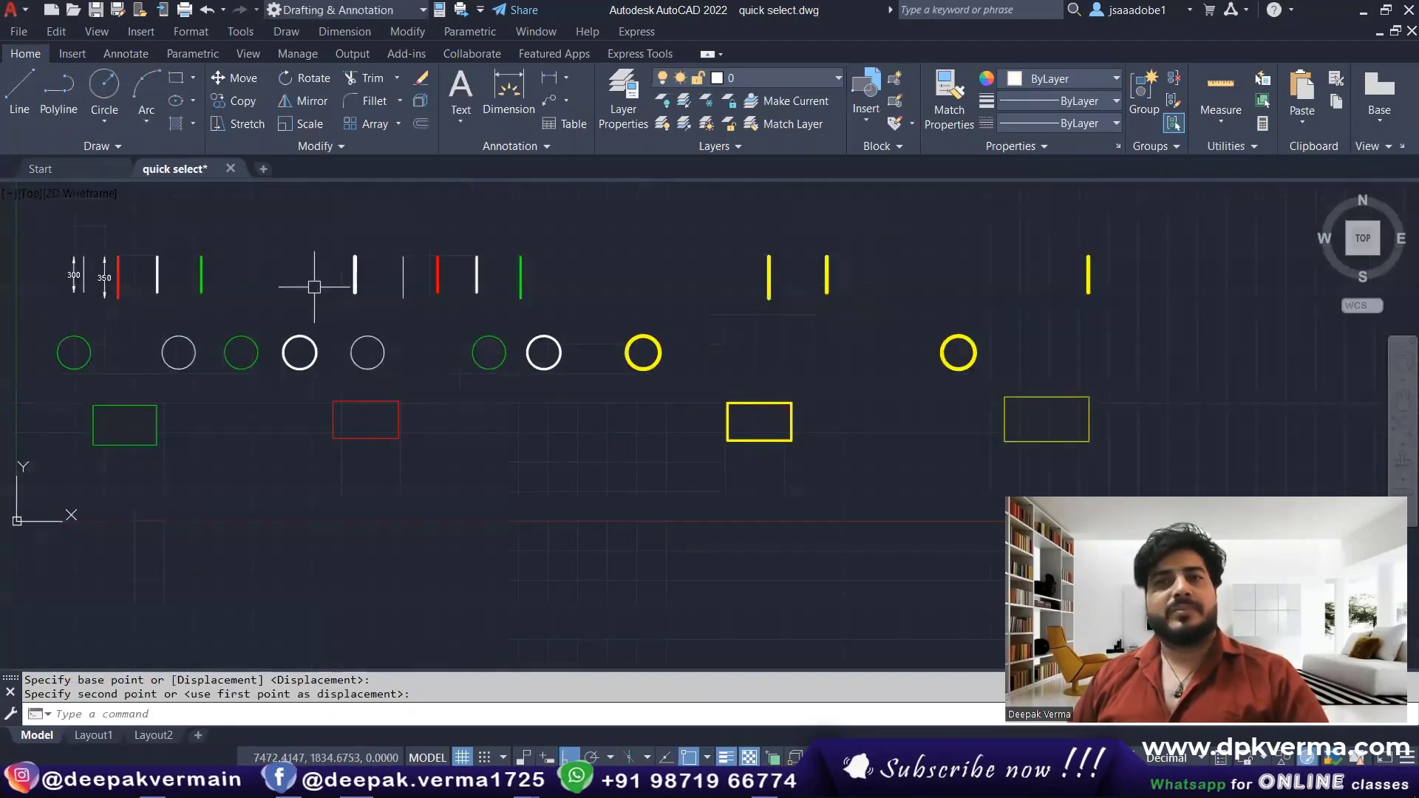
pyautogui.hotkey('ctrl', 'z')
pyautogui.hotkey('ctrl', 'z')
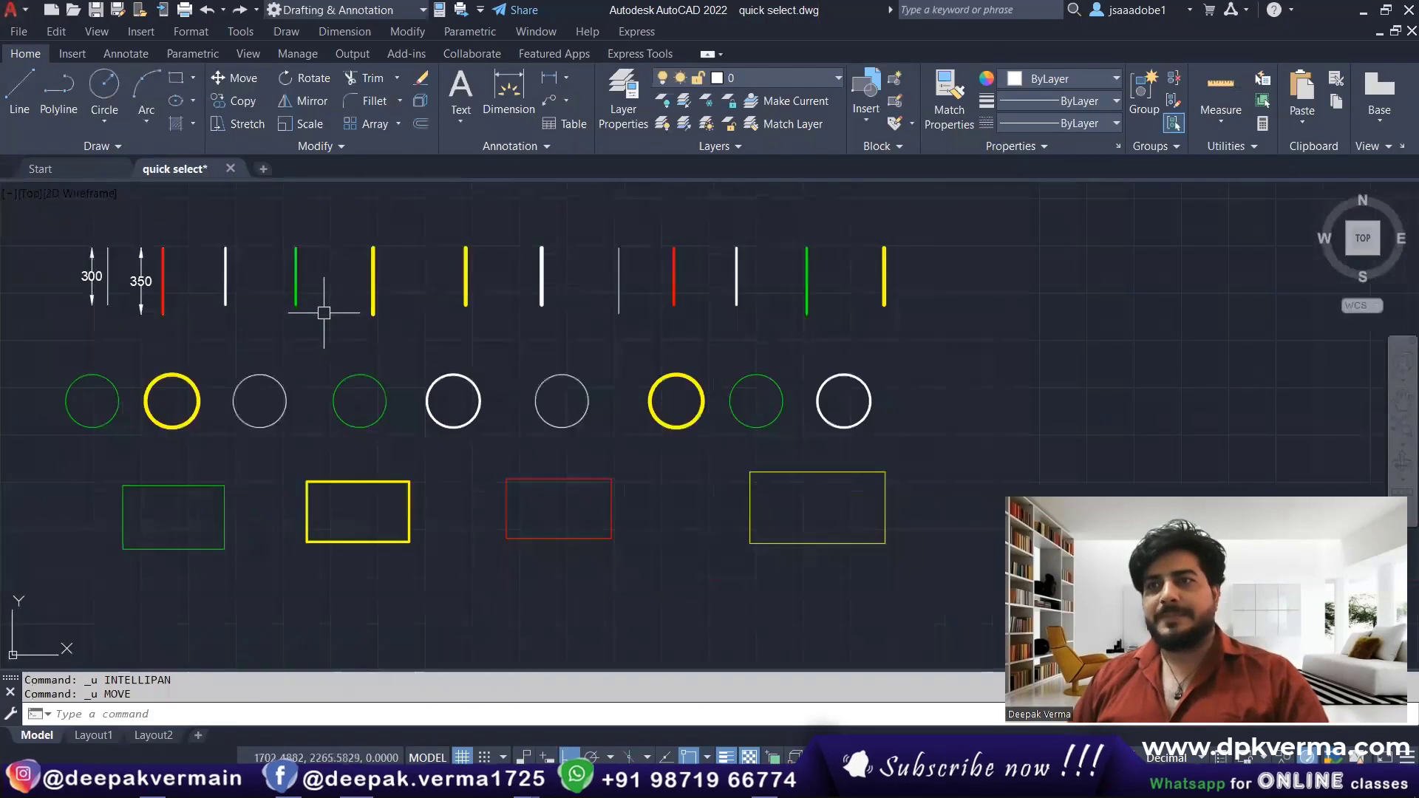
pyautogui.click(1262, 79)
pyautogui.click(544, 340)
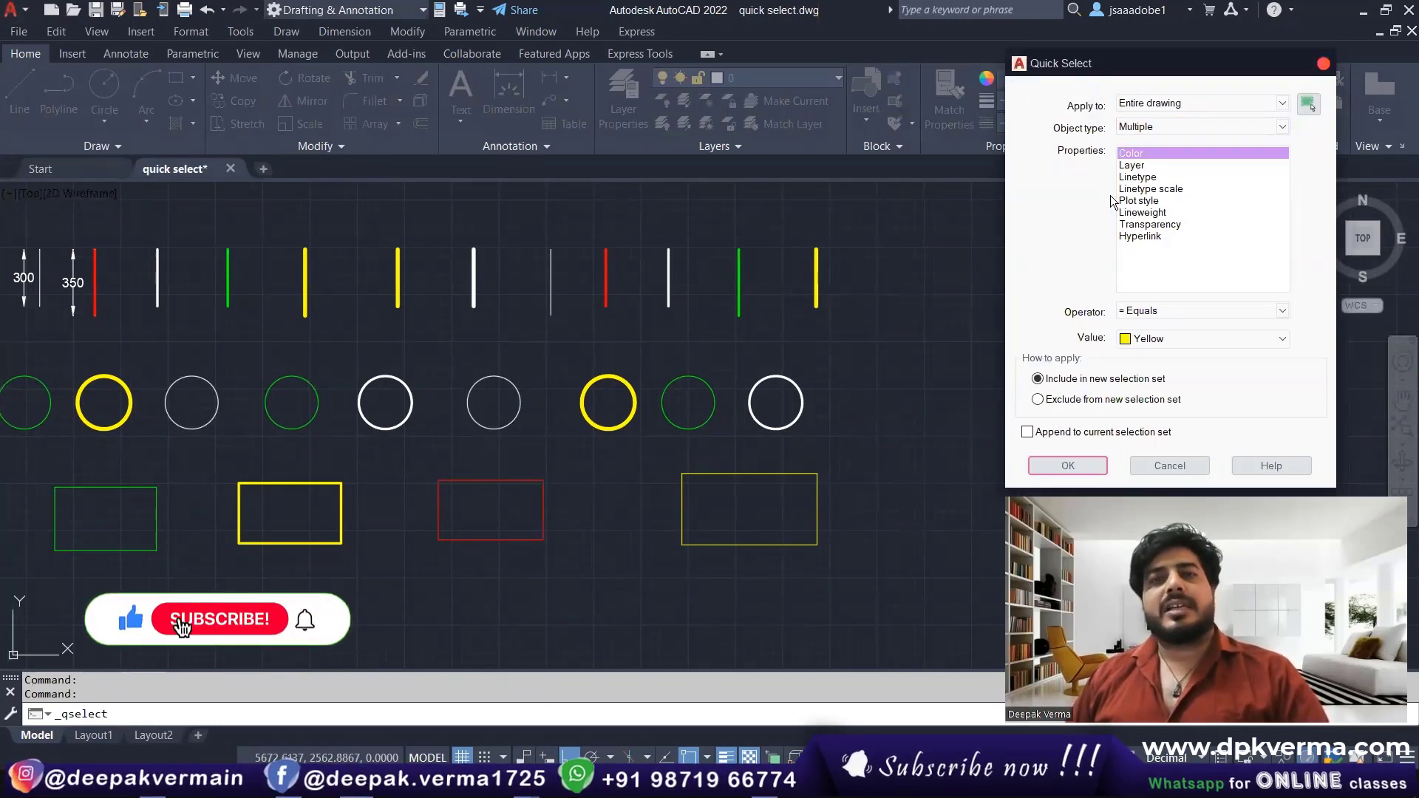
# Narrow the yellow filter to Circle to select the two yellow circles, then deselect them.
pyautogui.click(1153, 127)
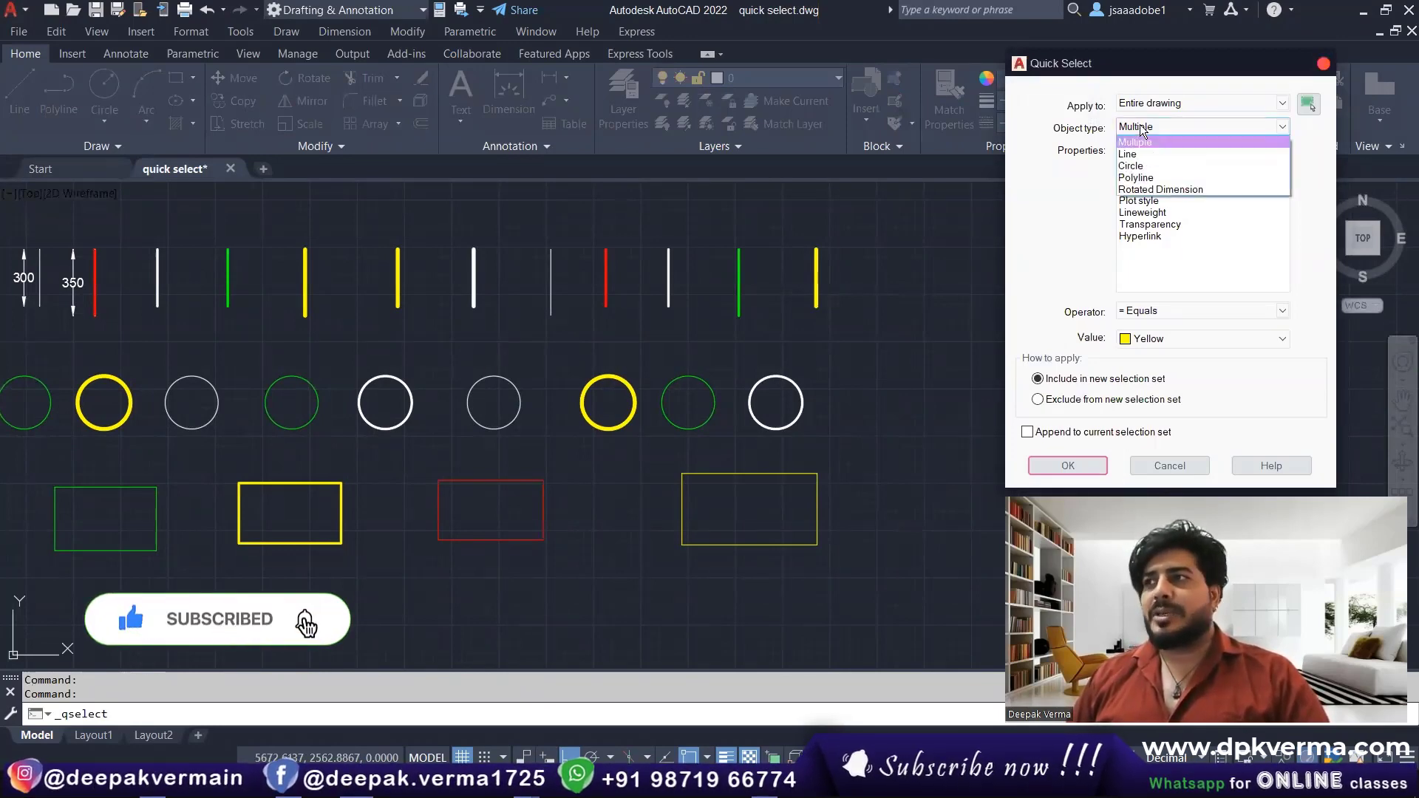
pyautogui.click(1133, 167)
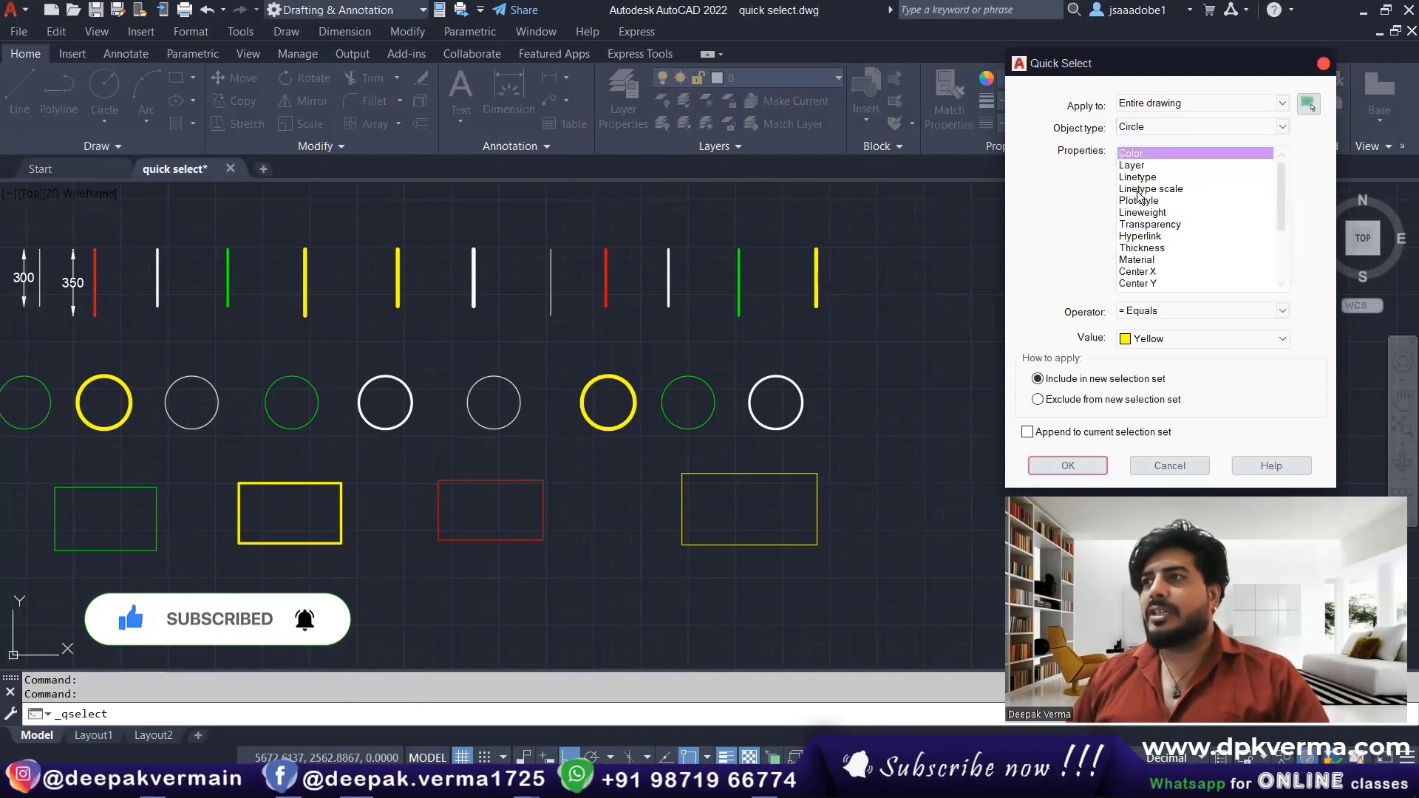
pyautogui.click(1086, 467)
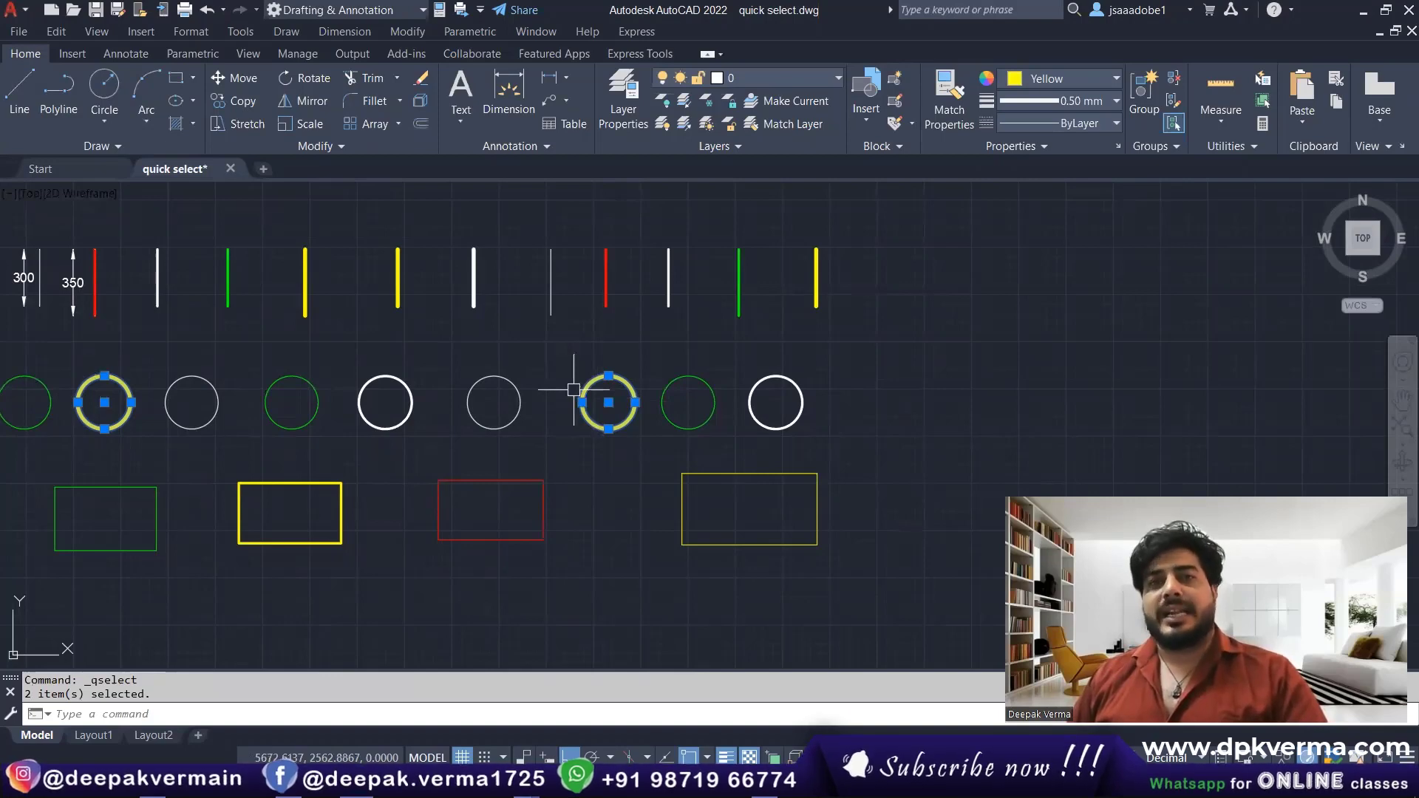
pyautogui.press('Escape')
# Cancel Quick Select and pick the right and left yellow circles in turn.
pyautogui.click(1263, 79)
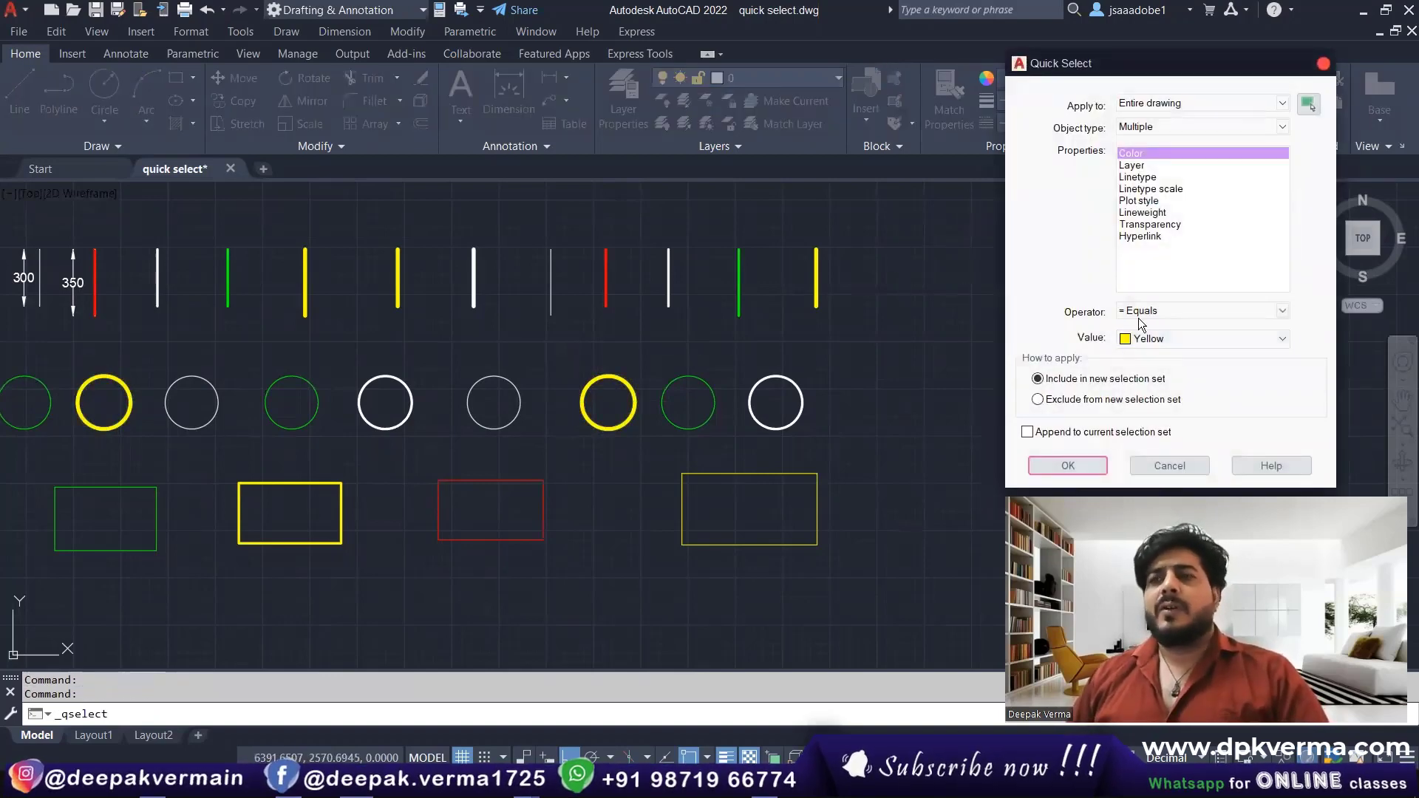
pyautogui.click(1321, 65)
pyautogui.click(627, 383)
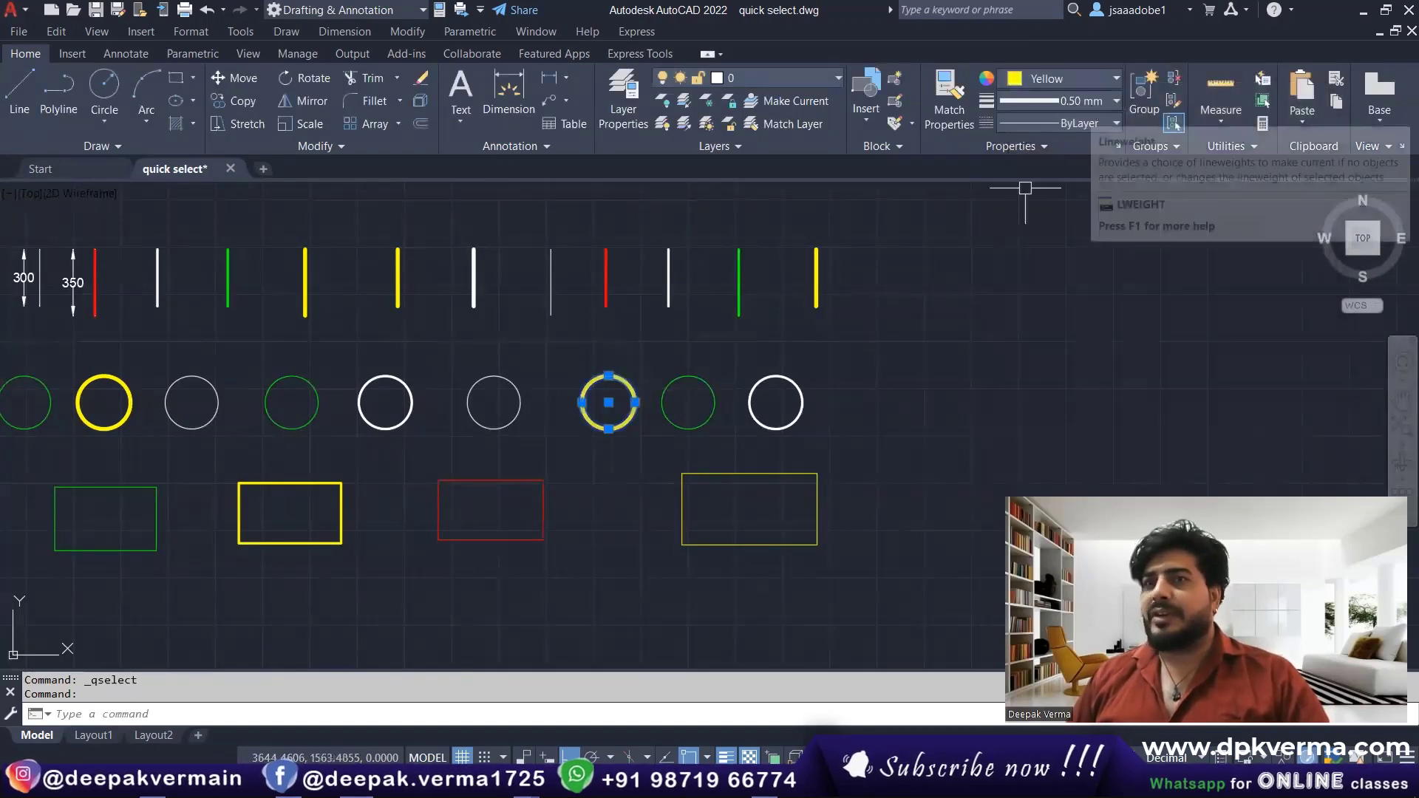
pyautogui.press('Escape')
pyautogui.click(83, 392)
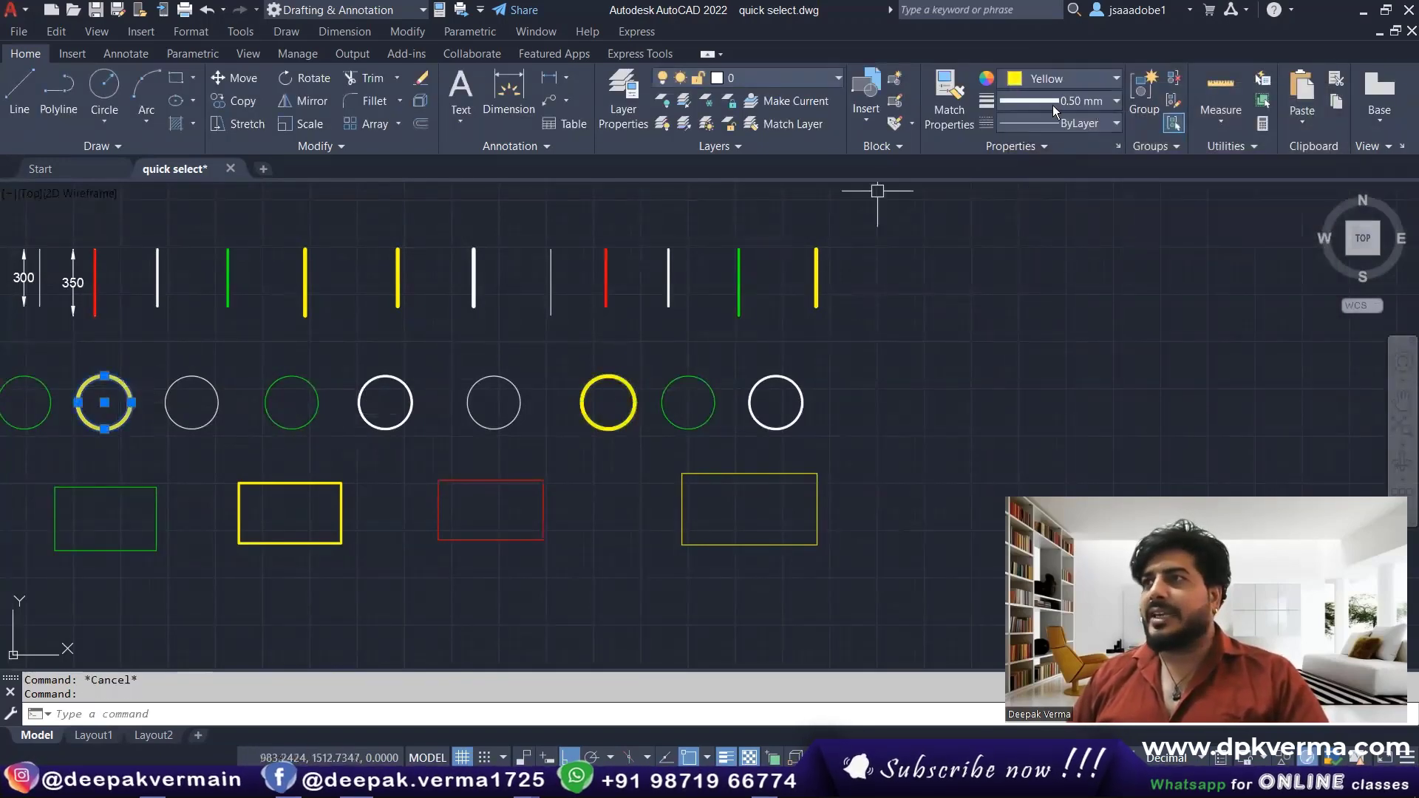
pyautogui.press('Escape')
# Pick the three yellow lines and the left yellow rectangle one at a time.
pyautogui.click(398, 279)
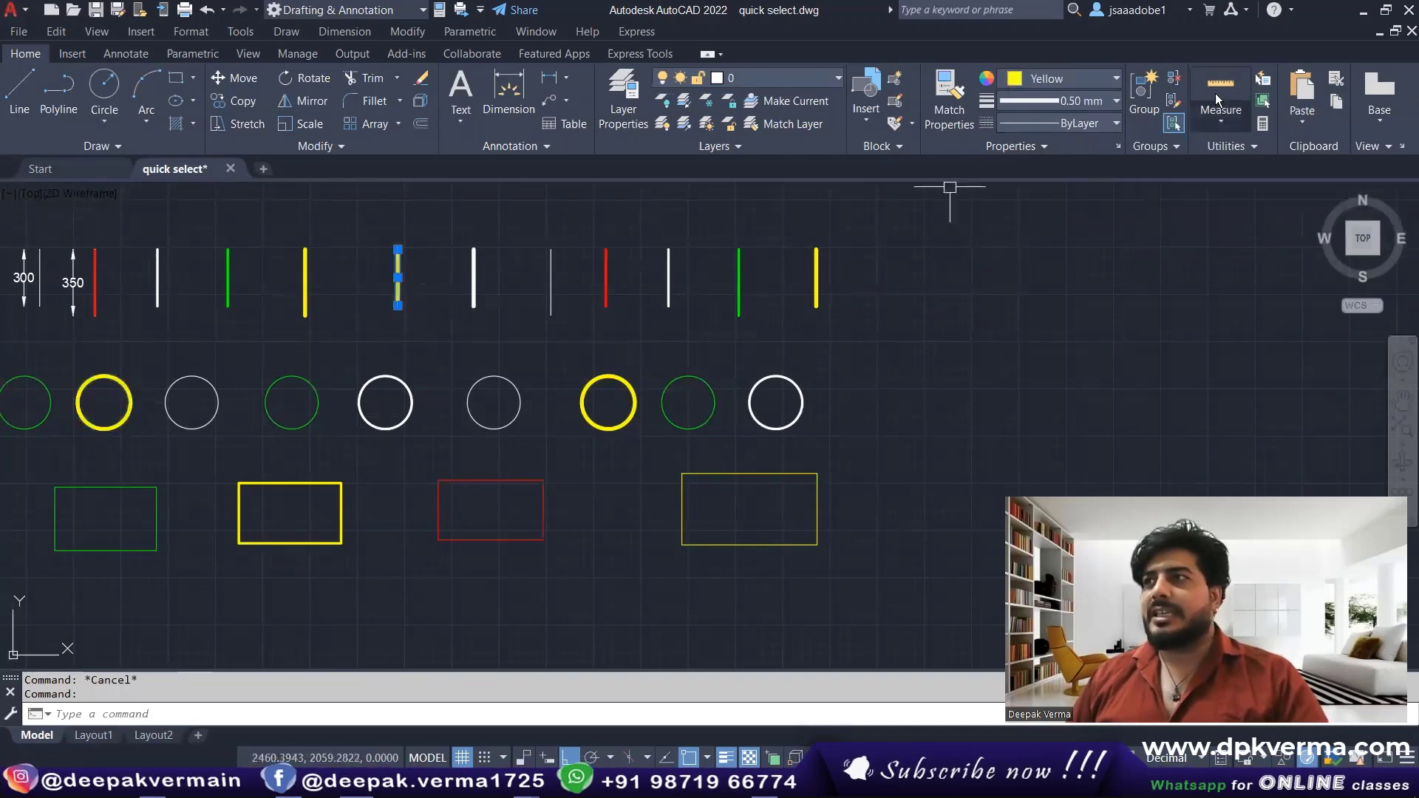
pyautogui.press('Escape')
pyautogui.click(305, 275)
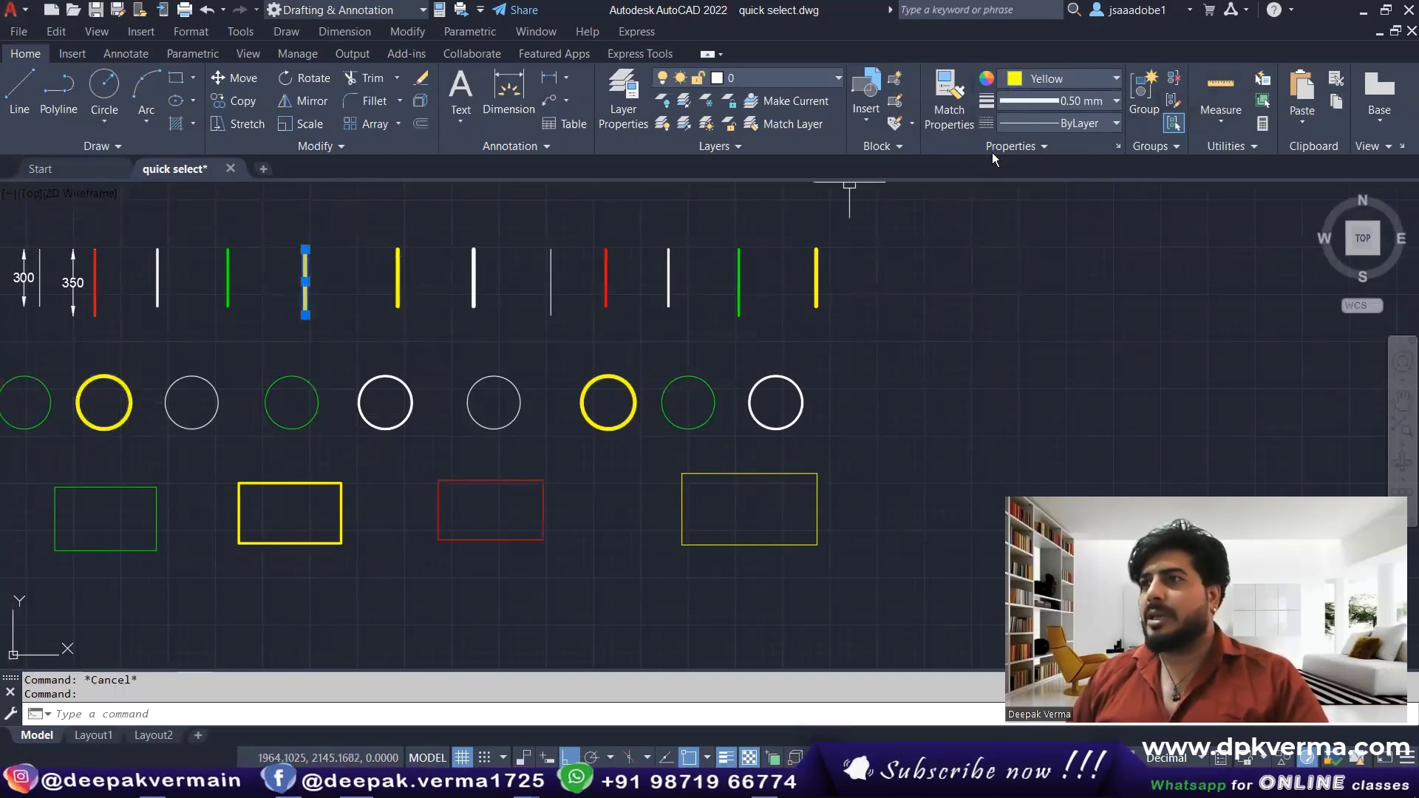
pyautogui.press('Escape')
pyautogui.click(816, 285)
pyautogui.press('Escape')
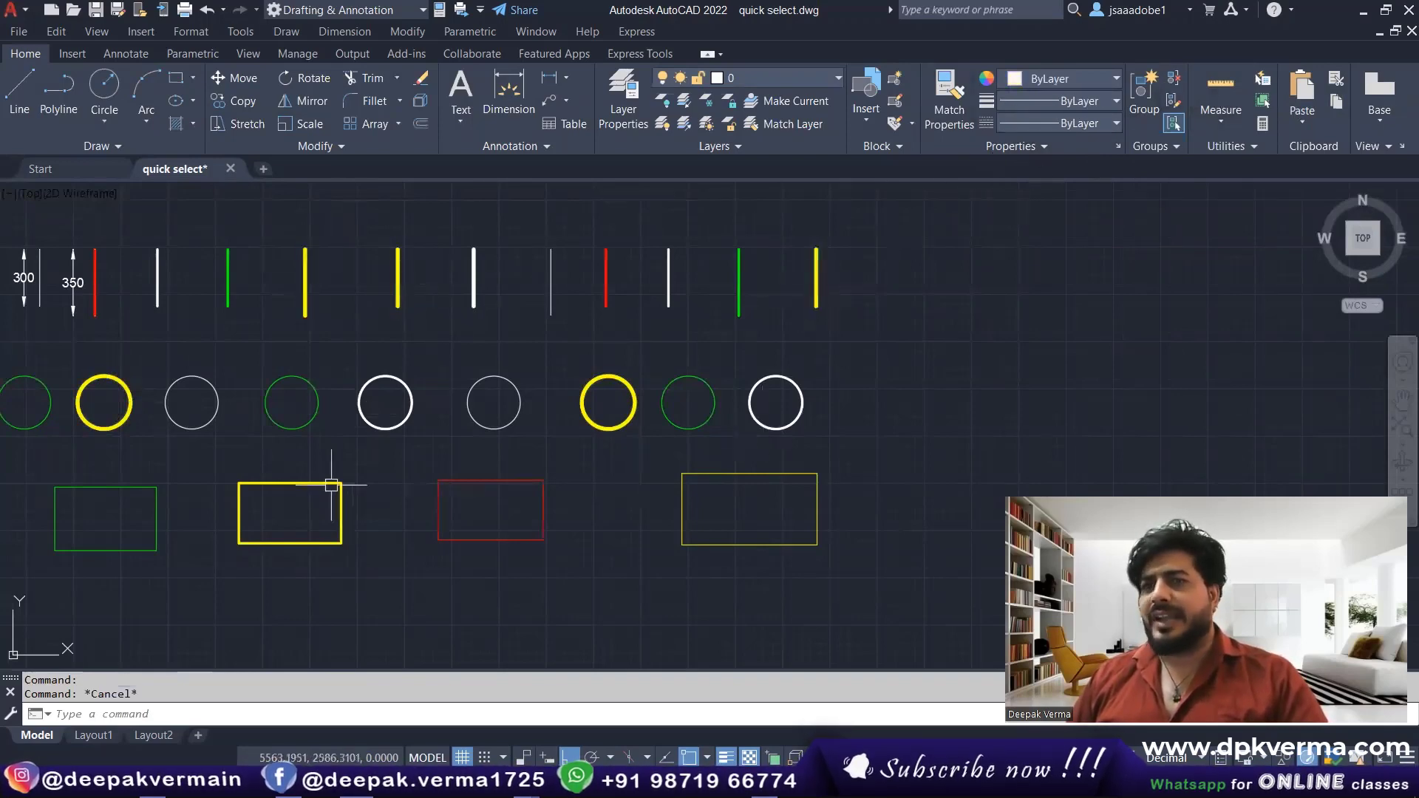
pyautogui.click(336, 483)
pyautogui.press('Escape')
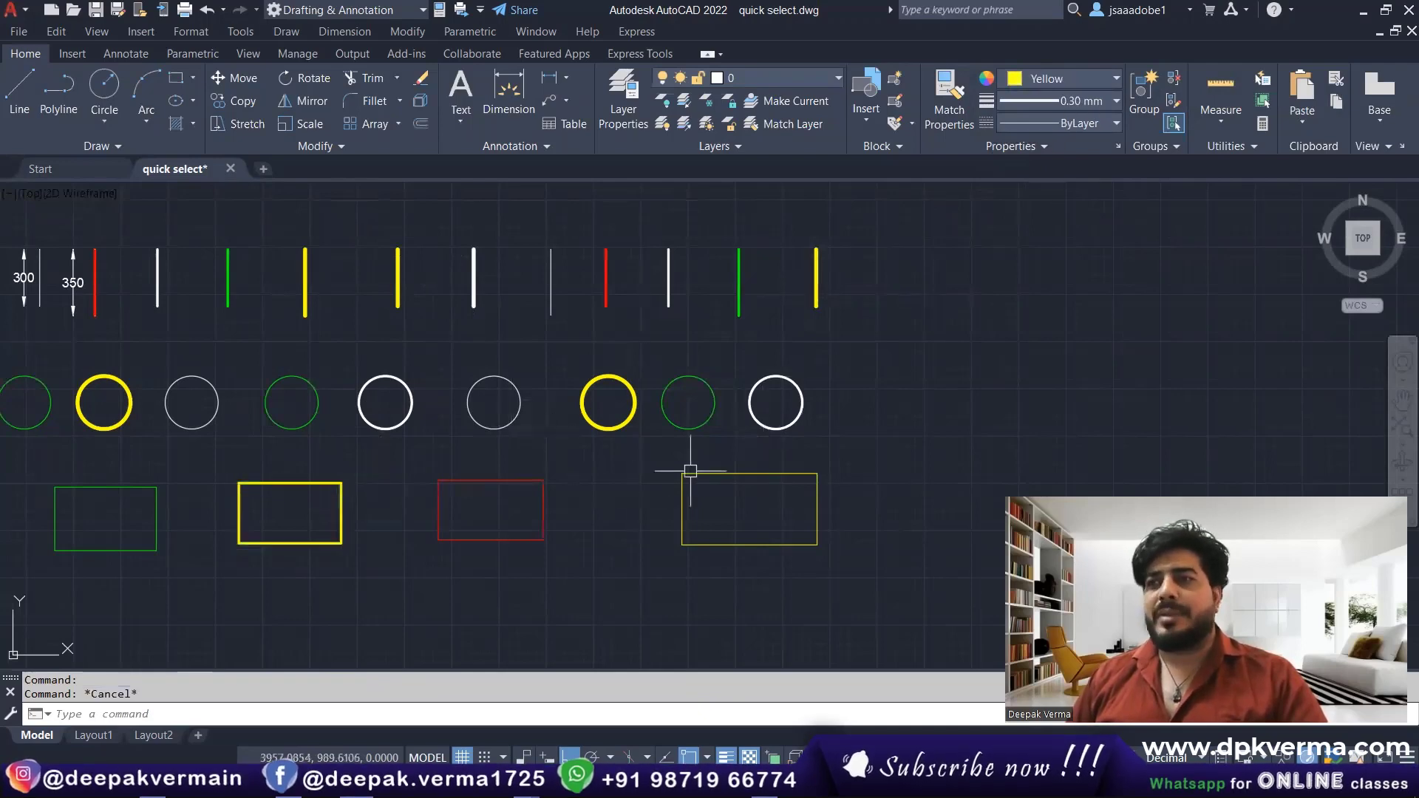
# Give the rightmost yellow rectangle a 0.50 mm lineweight.
pyautogui.click(691, 474)
pyautogui.click(1065, 101)
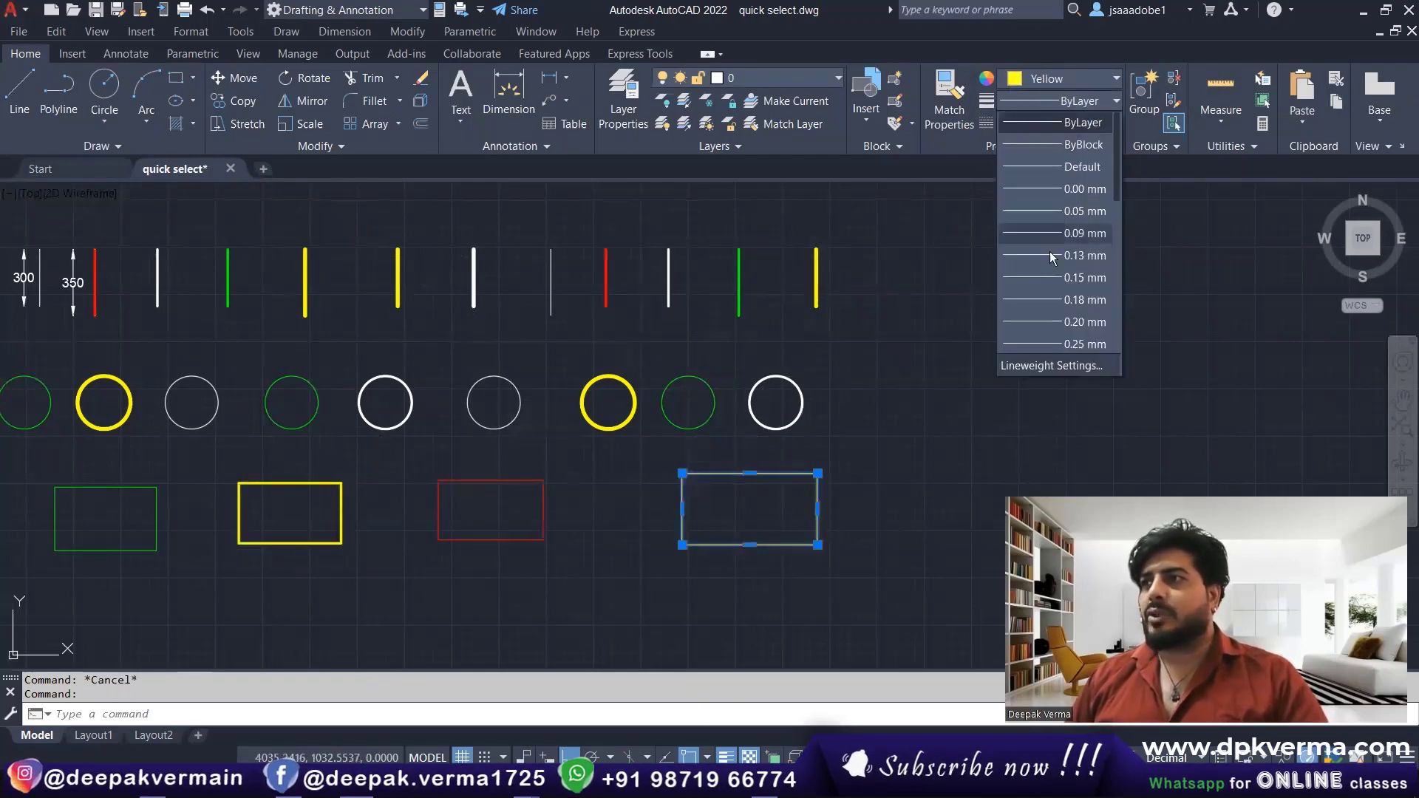
pyautogui.scroll(-3, 1061, 222)
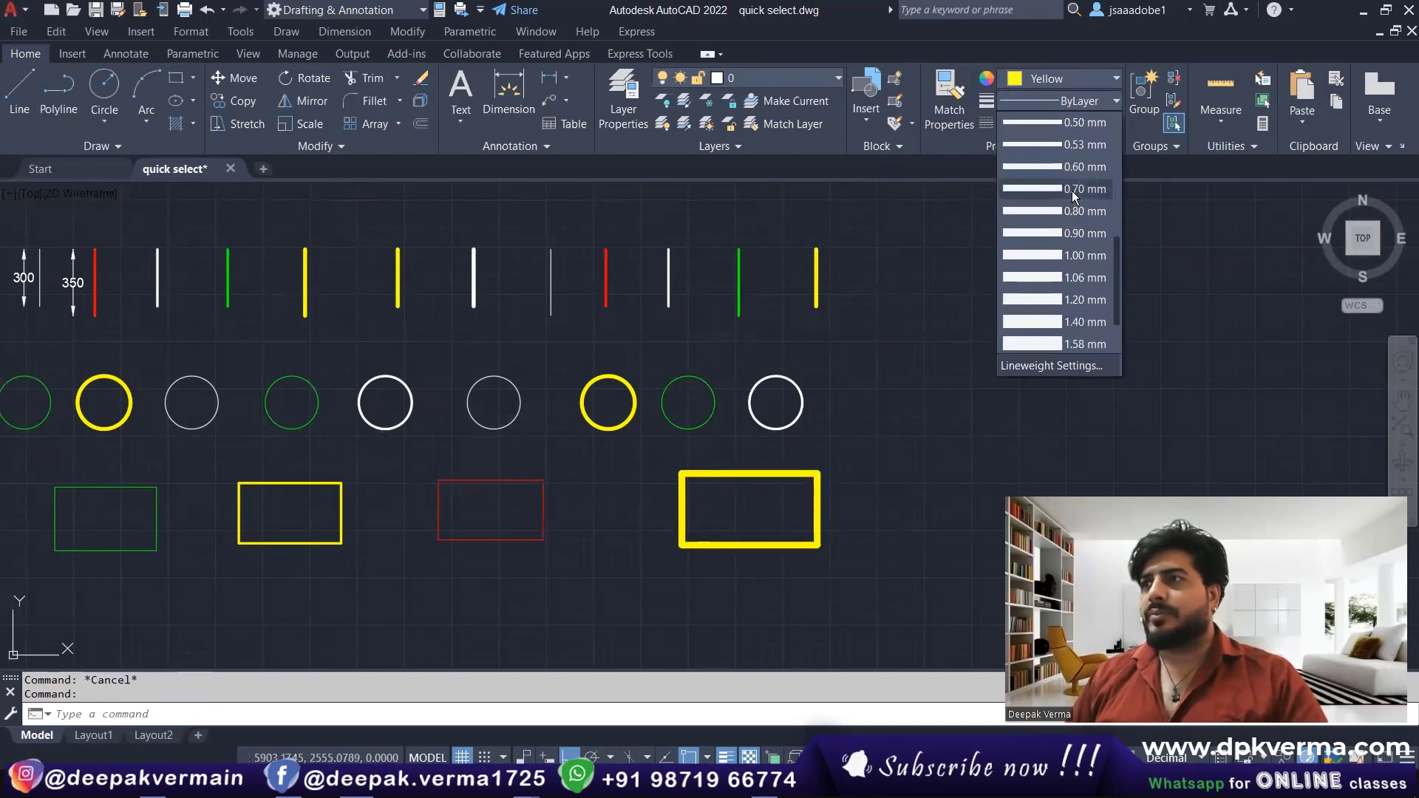
pyautogui.scroll(3, 1065, 212)
pyautogui.click(1042, 191)
pyautogui.press('Escape')
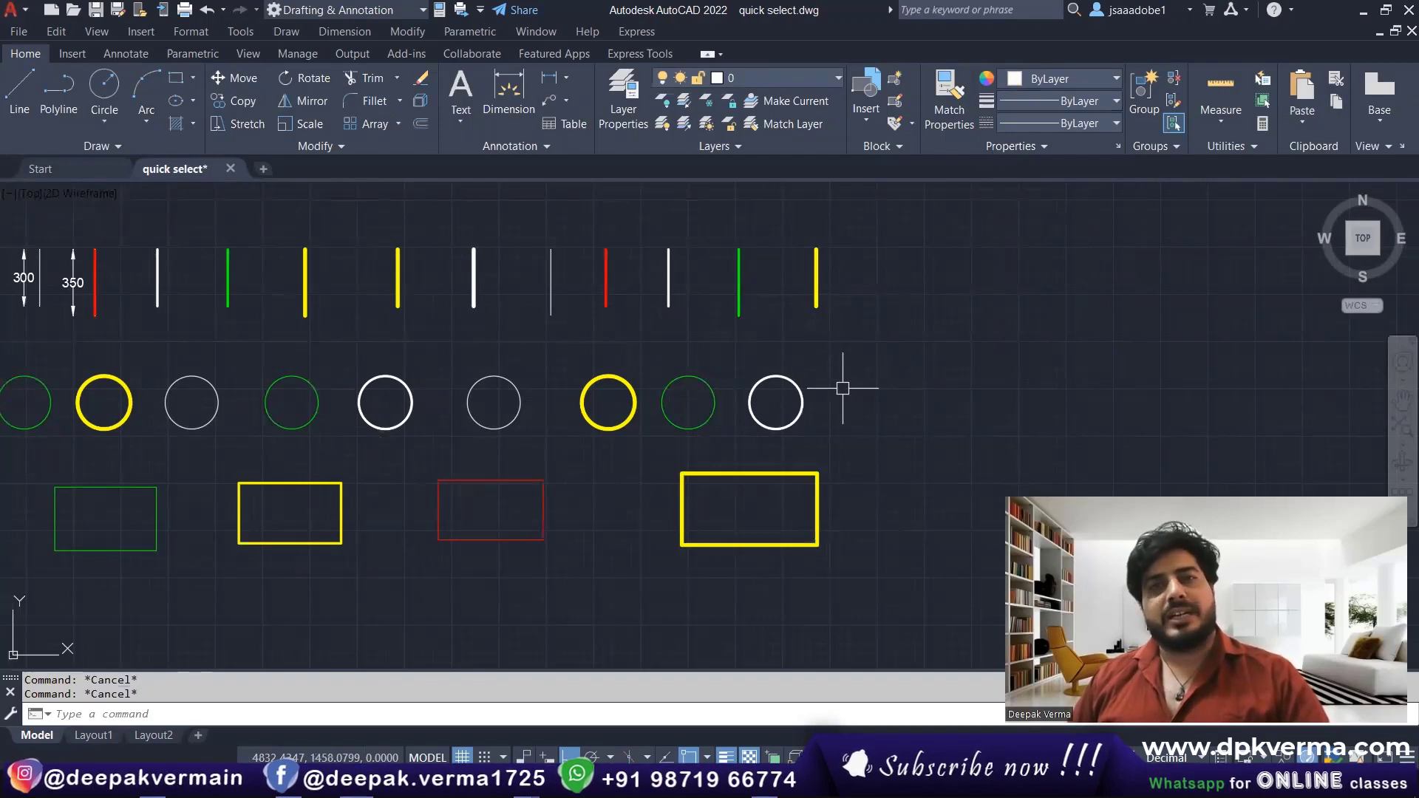
pyautogui.click(1265, 85)
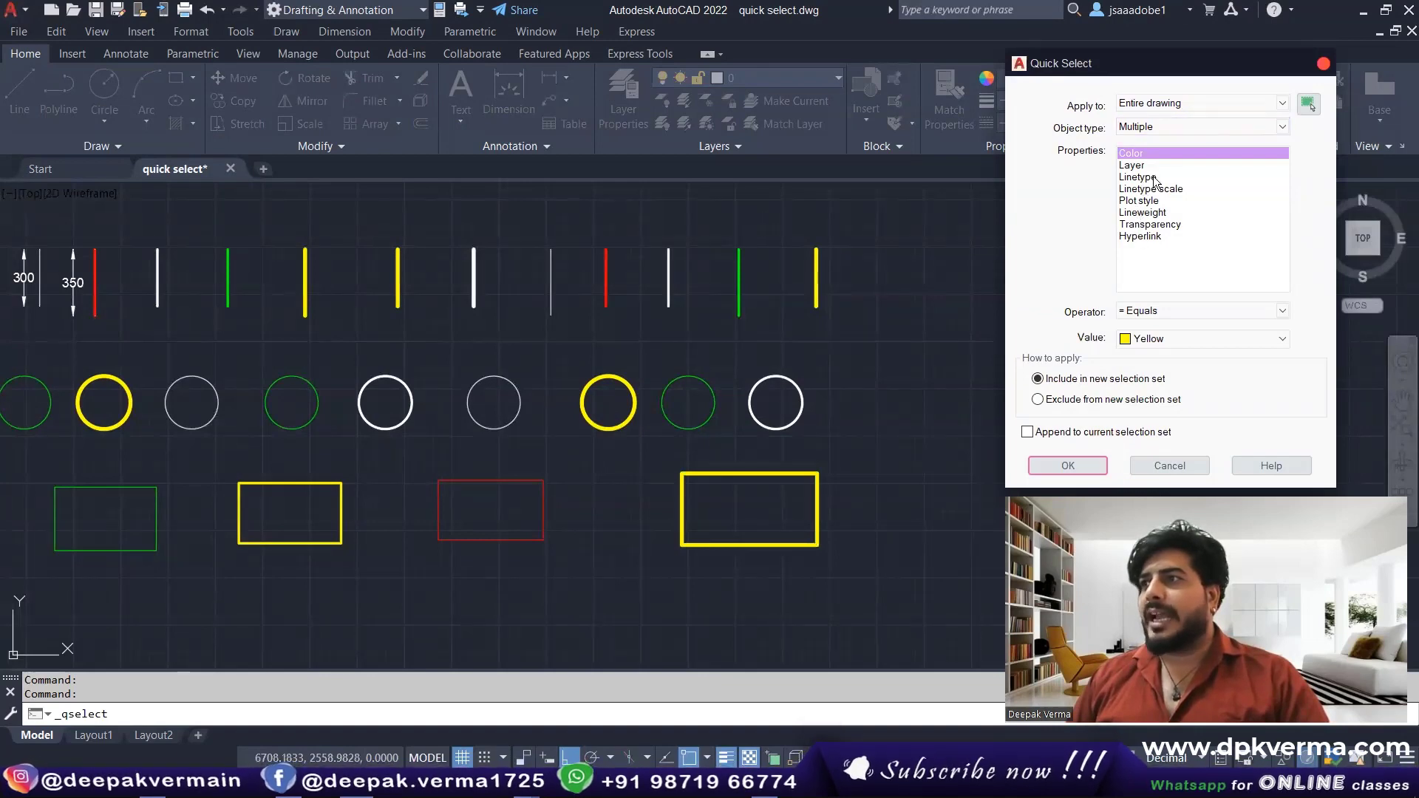
pyautogui.click(1145, 213)
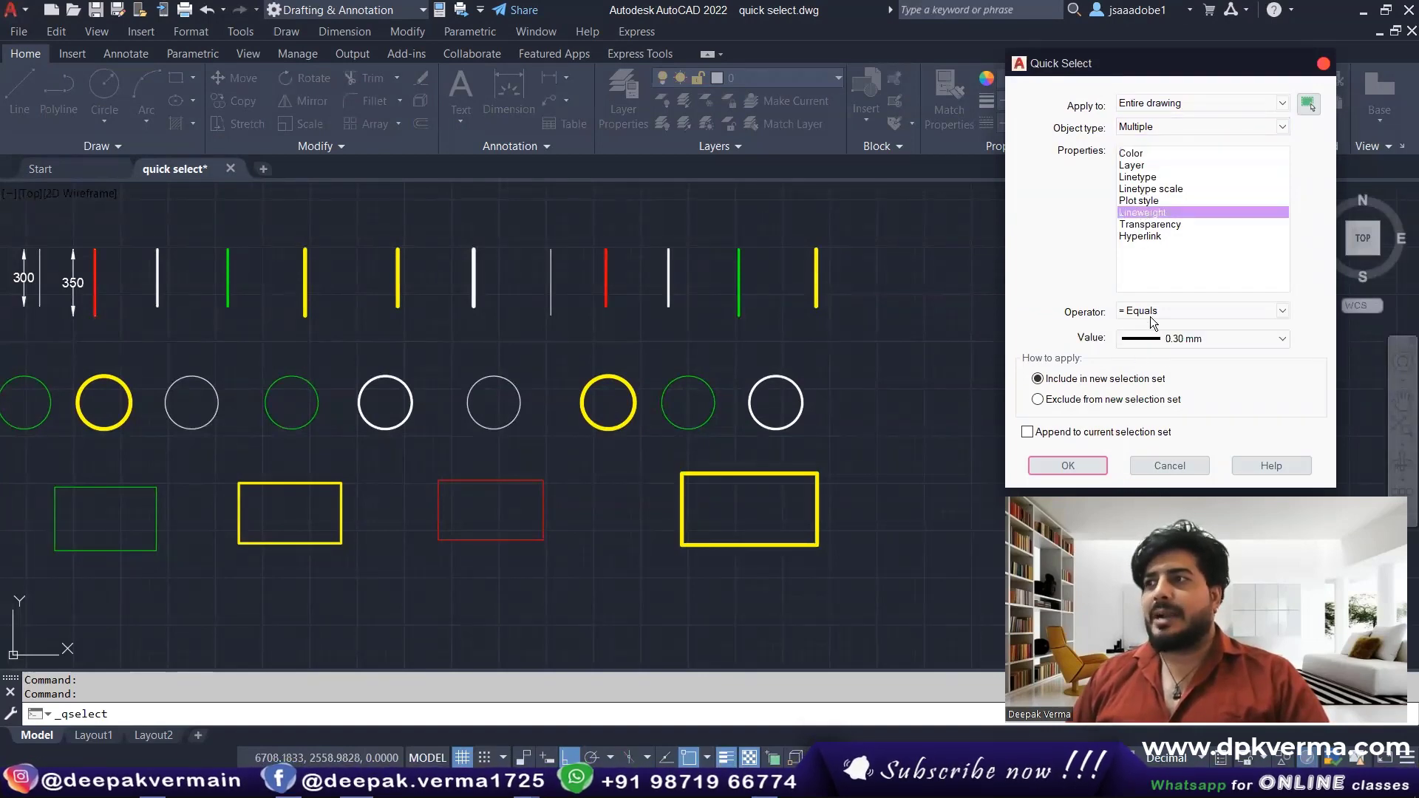
pyautogui.click(1177, 338)
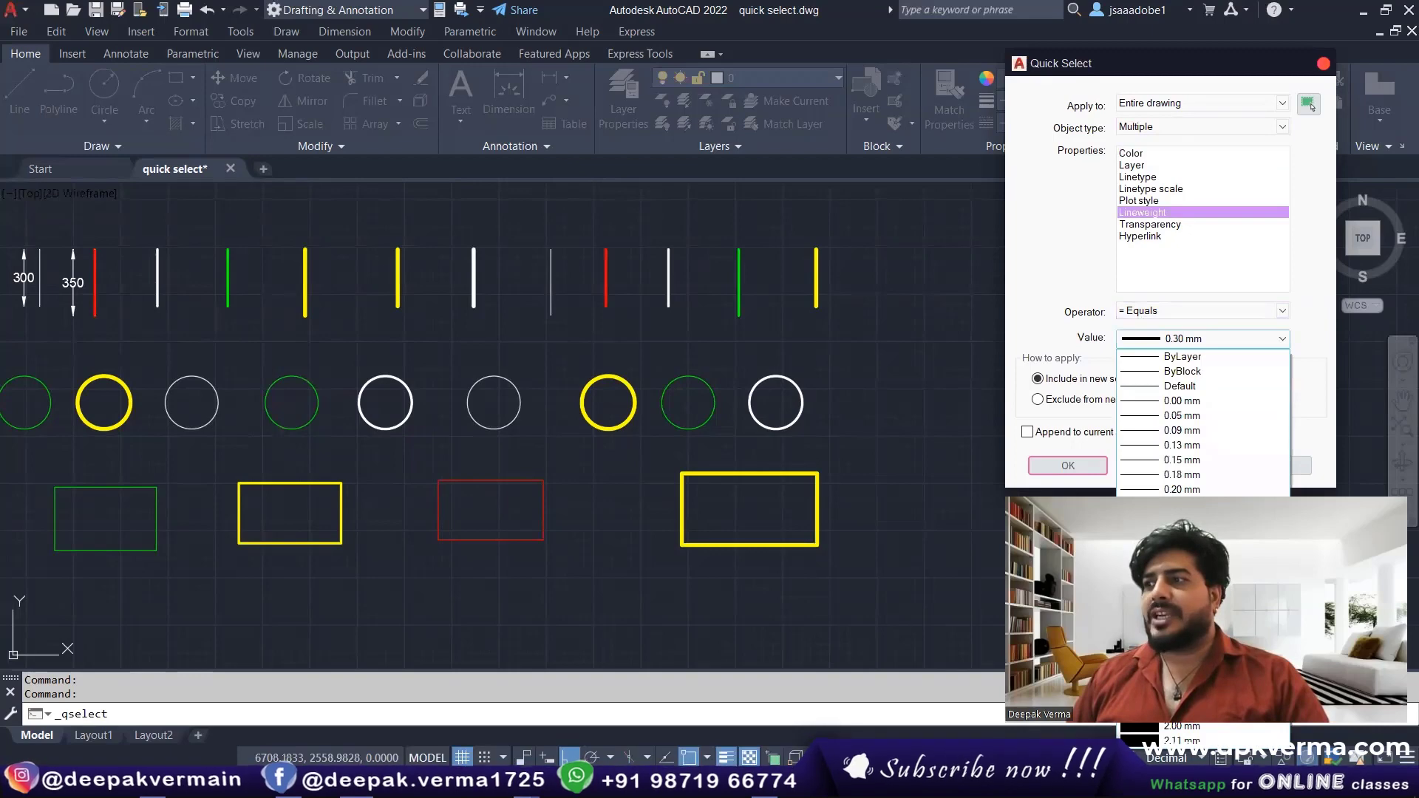
pyautogui.click(1110, 473)
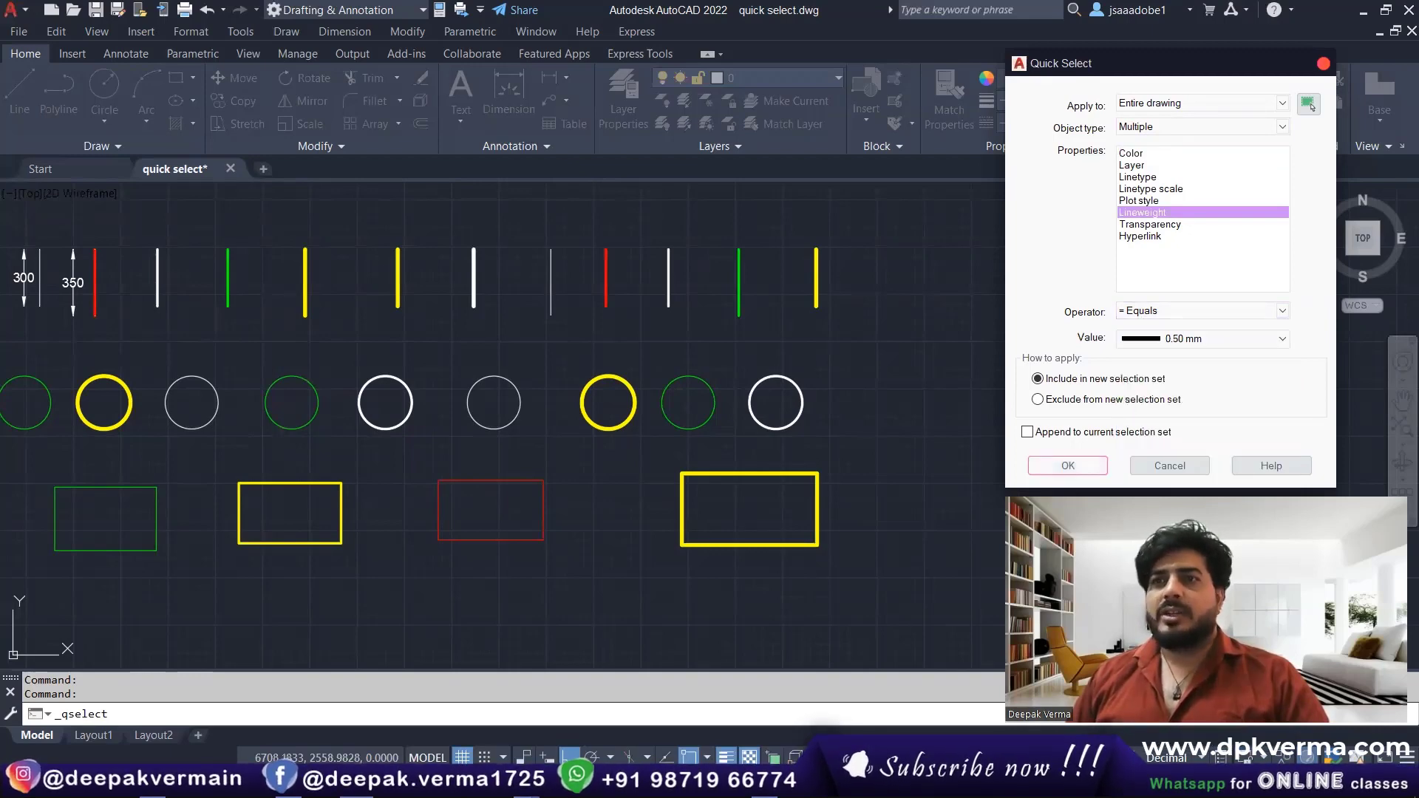
pyautogui.click(1085, 464)
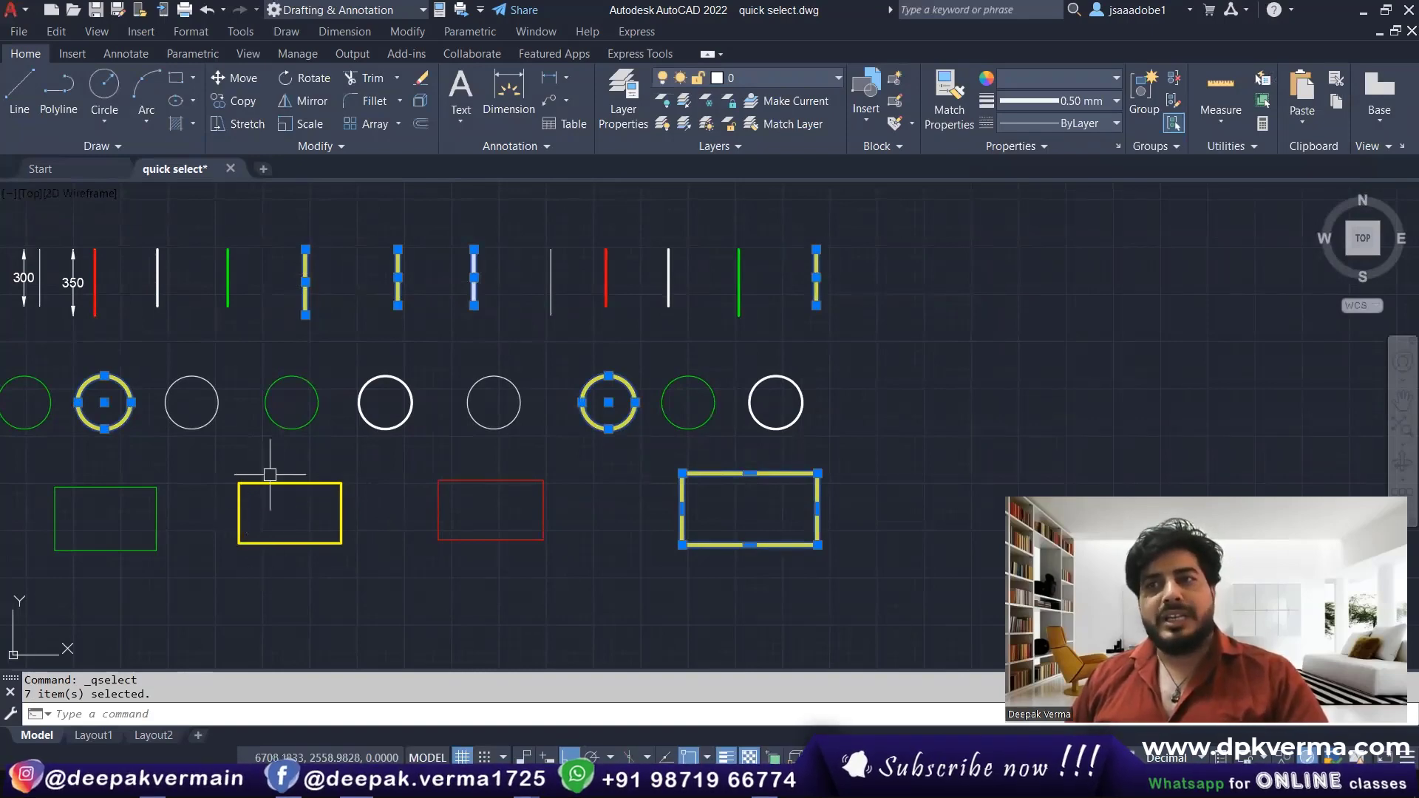
pyautogui.press('Escape')
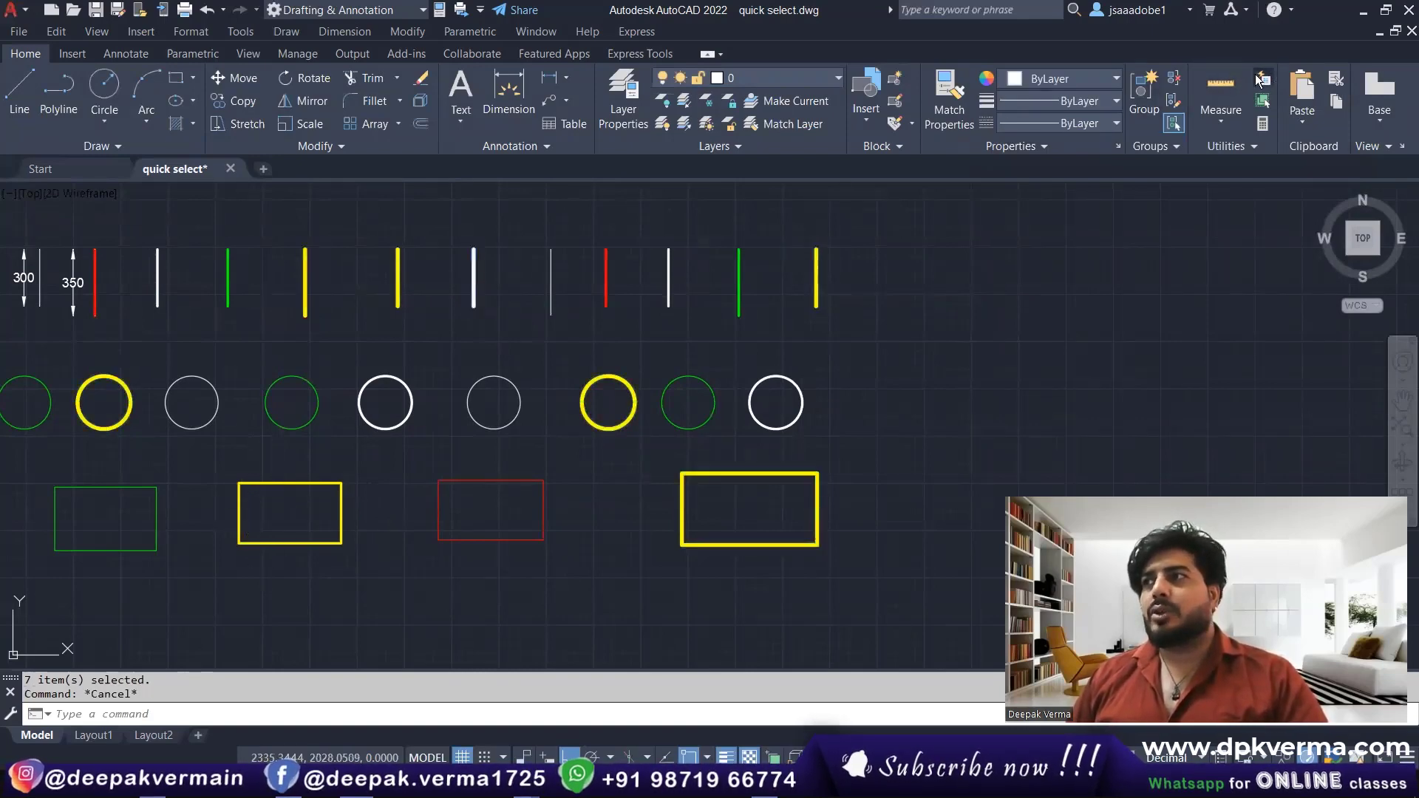
# Quick Select the four lines with Lineweight 0.50 mm, then deselect and reopen the filter.
pyautogui.click(1262, 79)
pyautogui.click(1139, 129)
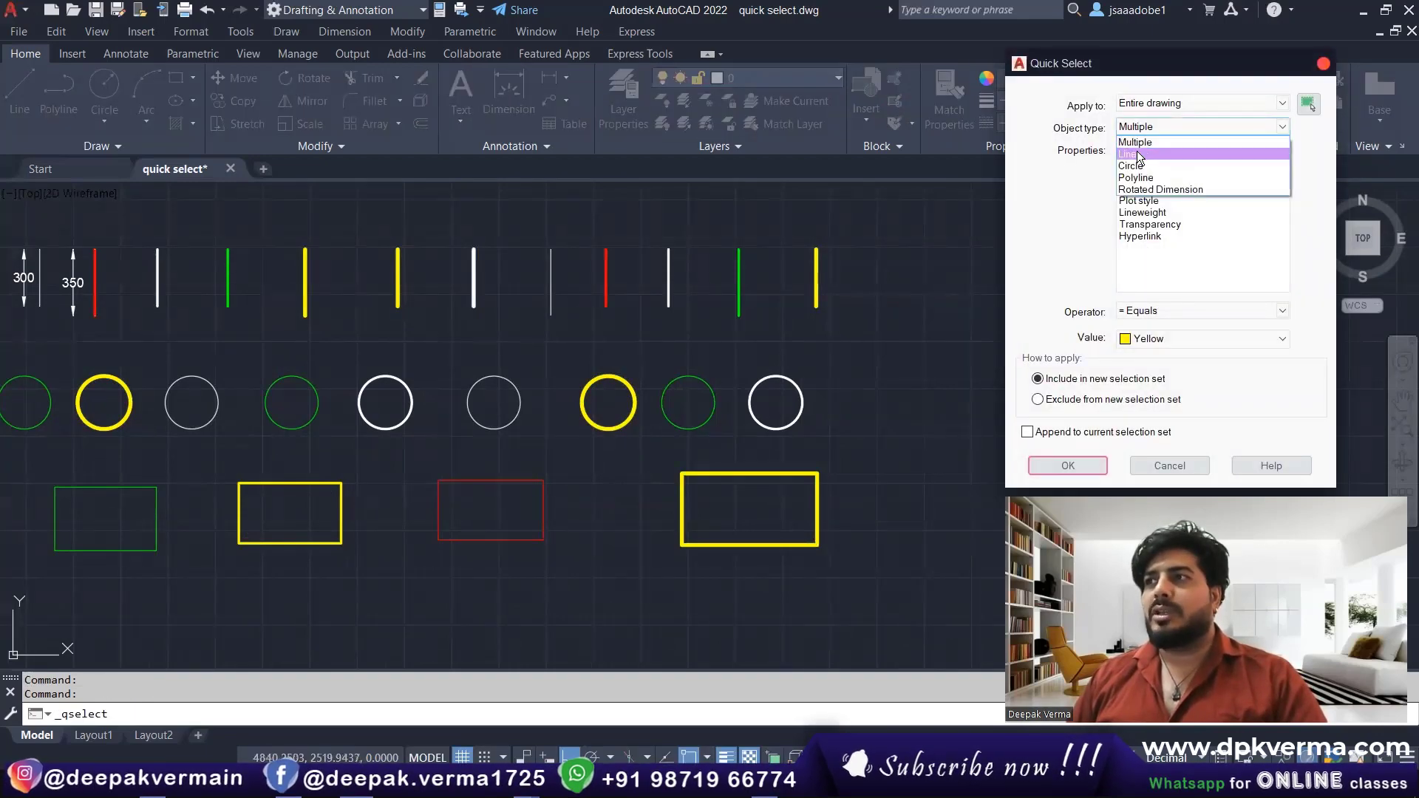
pyautogui.click(1137, 150)
pyautogui.scroll(-3, 1174, 260)
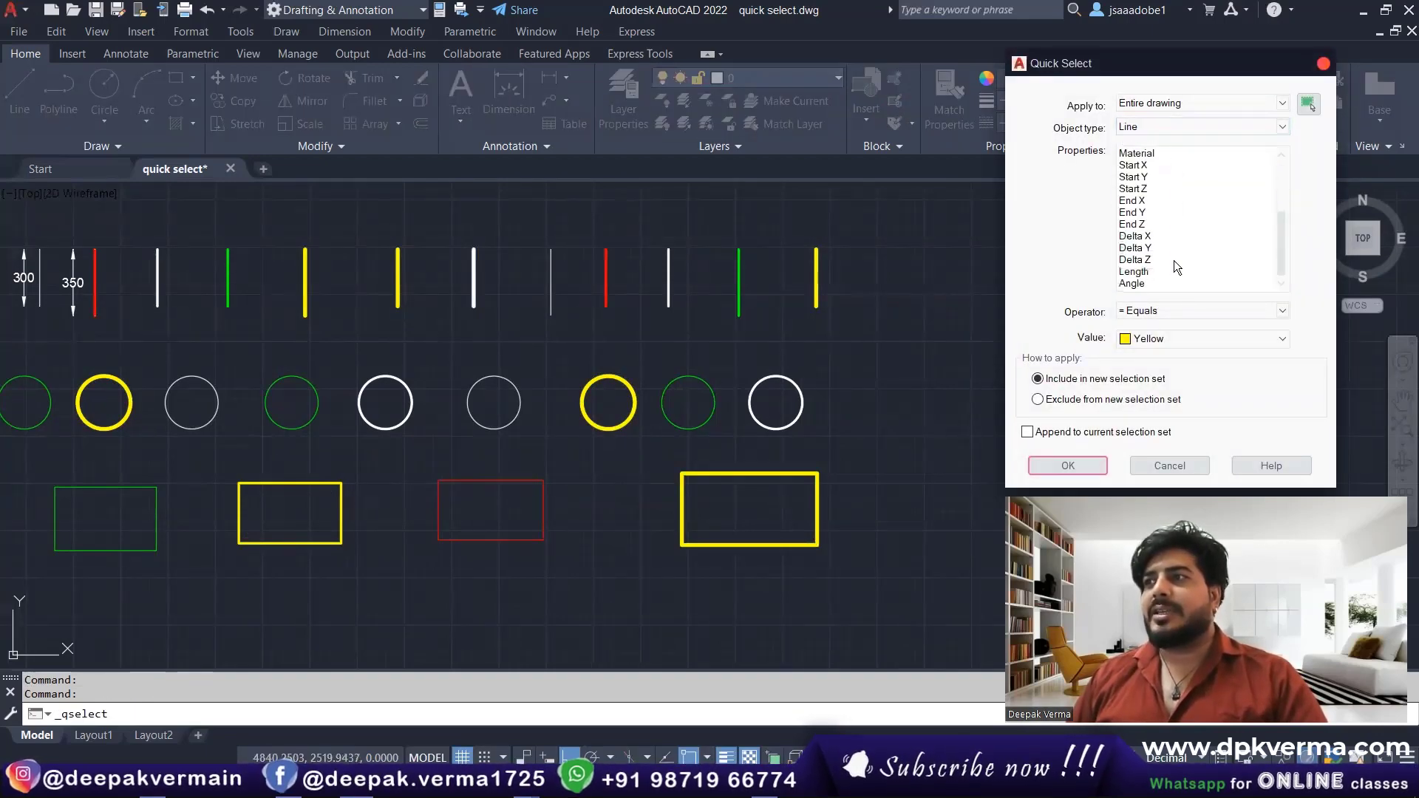
pyautogui.scroll(3, 1146, 263)
pyautogui.click(1142, 212)
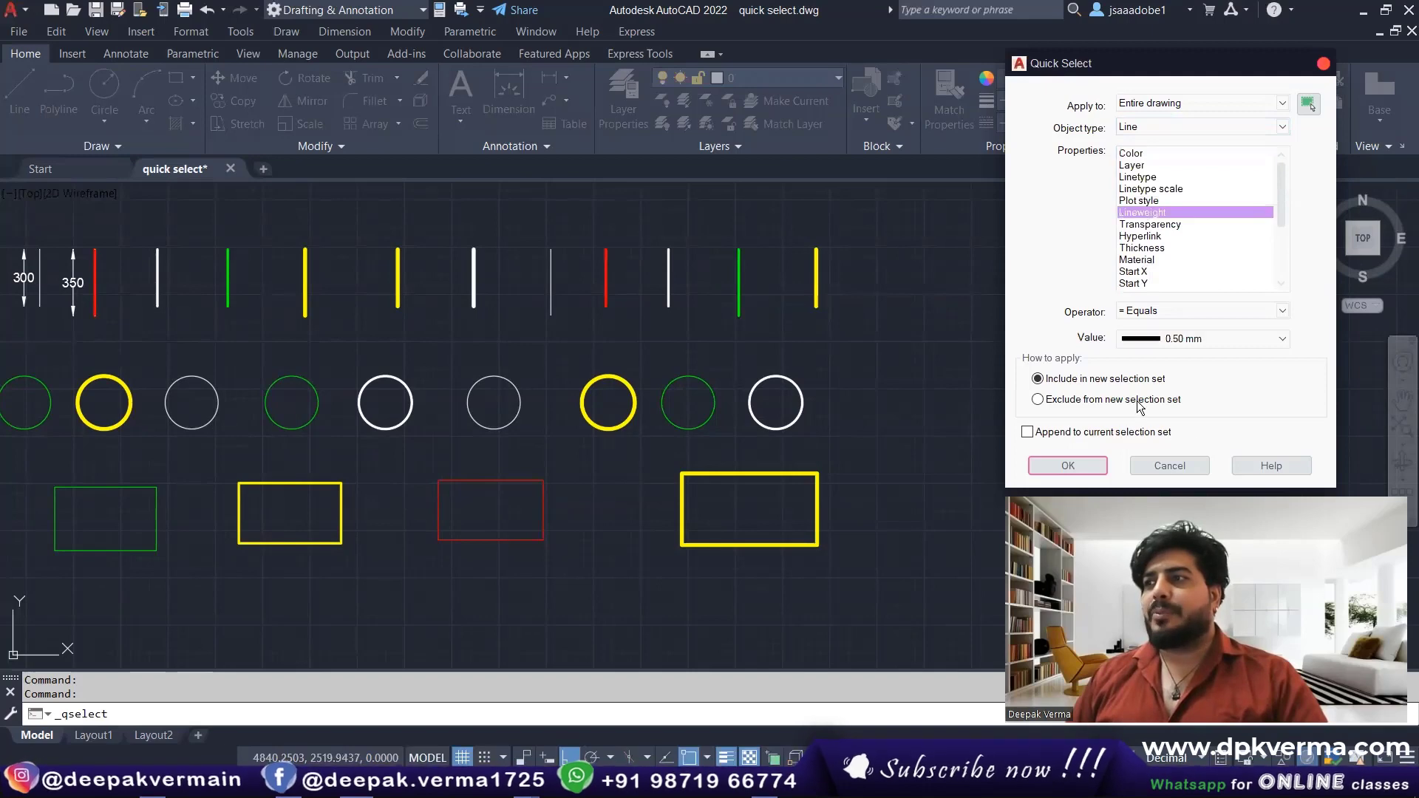
pyautogui.click(1069, 463)
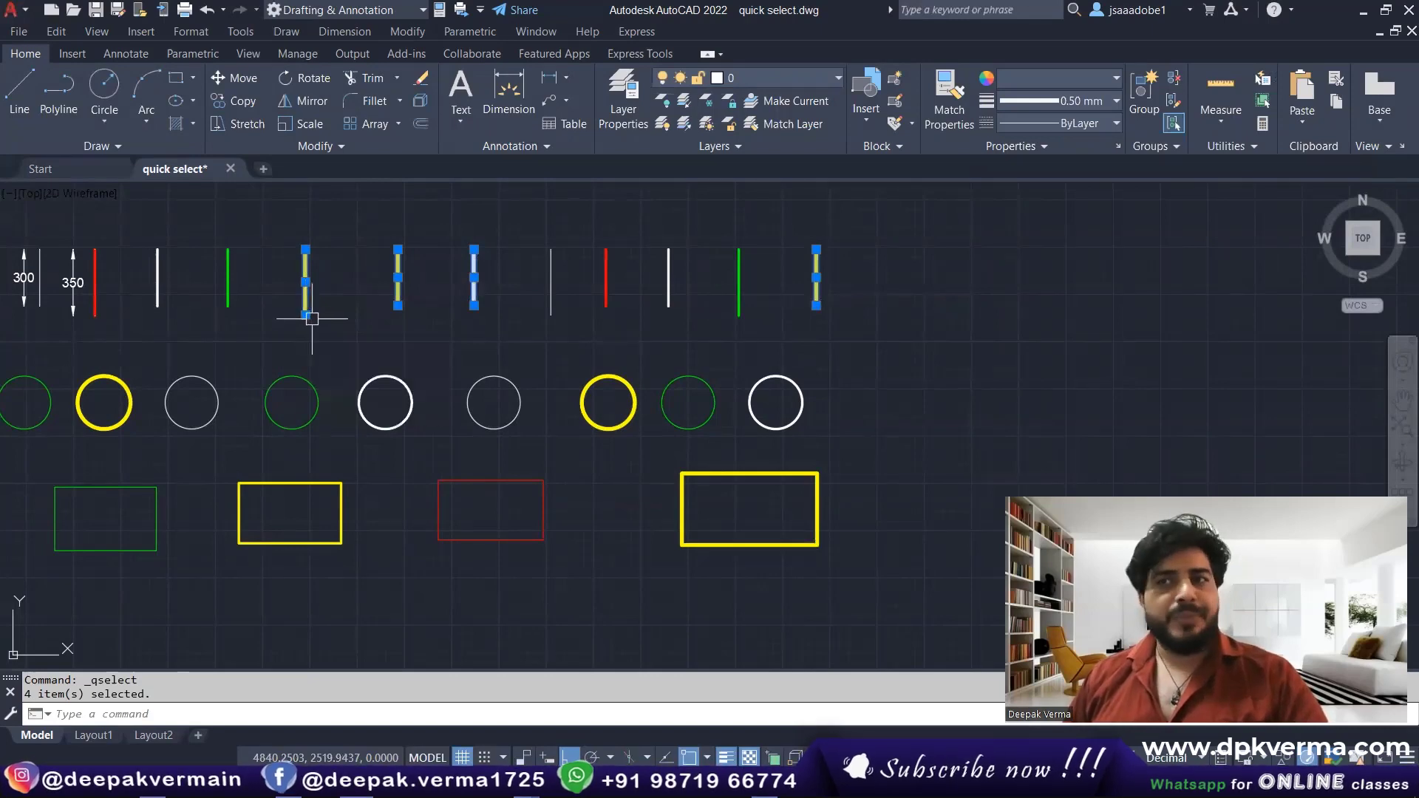
pyautogui.press('Escape')
pyautogui.click(1261, 96)
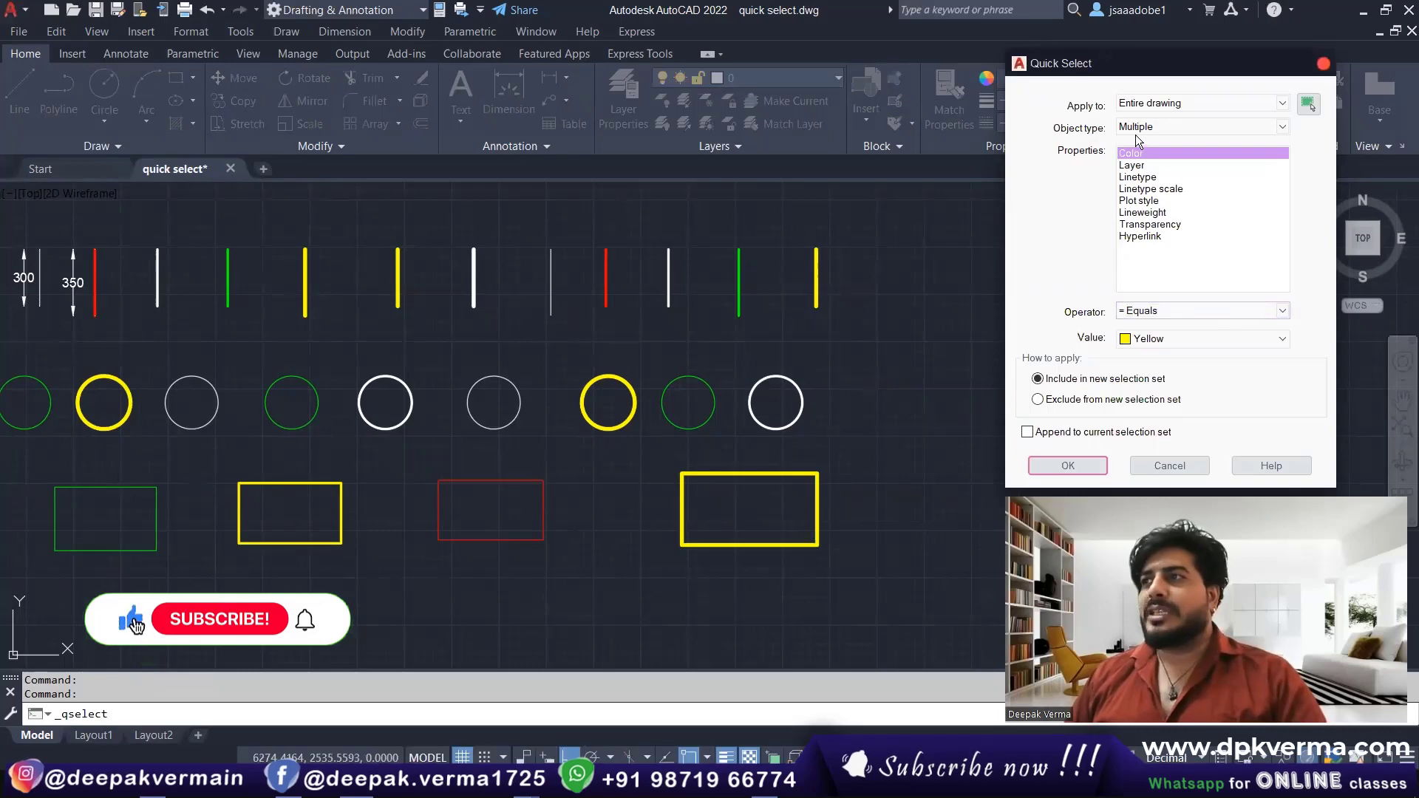
# Quick Select all lines with Length equals 300, picking eight lines.
pyautogui.click(1175, 126)
pyautogui.click(1142, 149)
pyautogui.scroll(-2, 1164, 236)
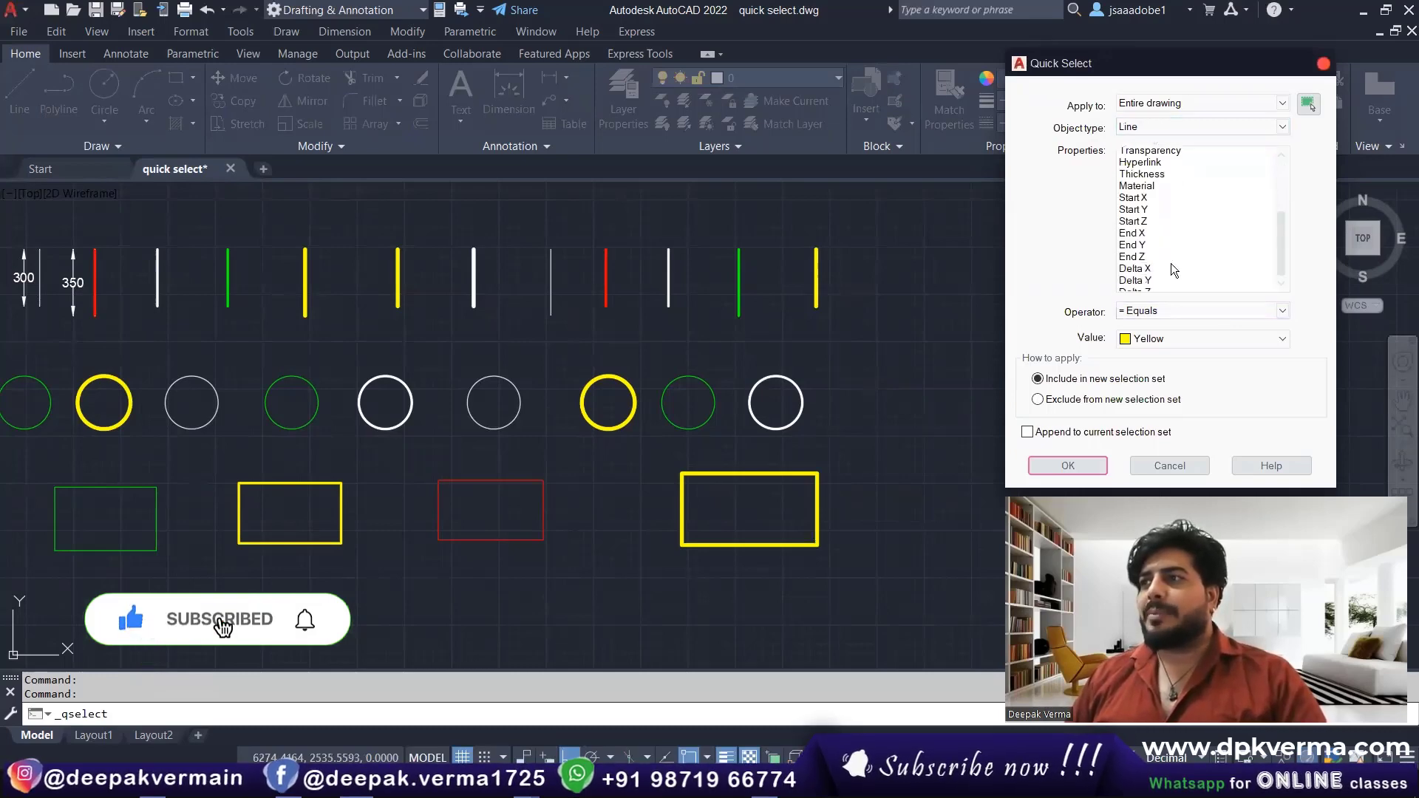
pyautogui.scroll(-1, 1168, 251)
pyautogui.click(1153, 271)
pyautogui.click(1149, 336)
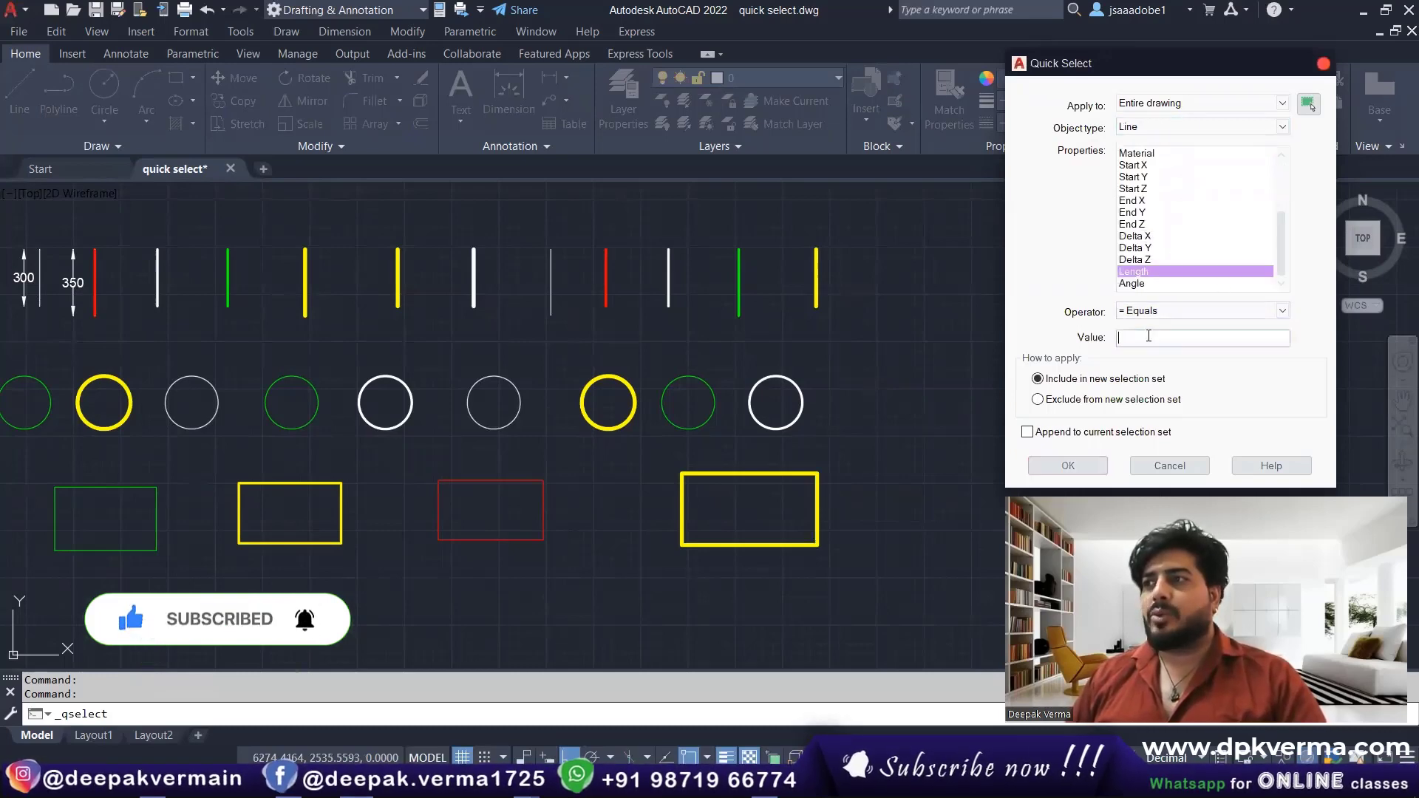
pyautogui.write('300')
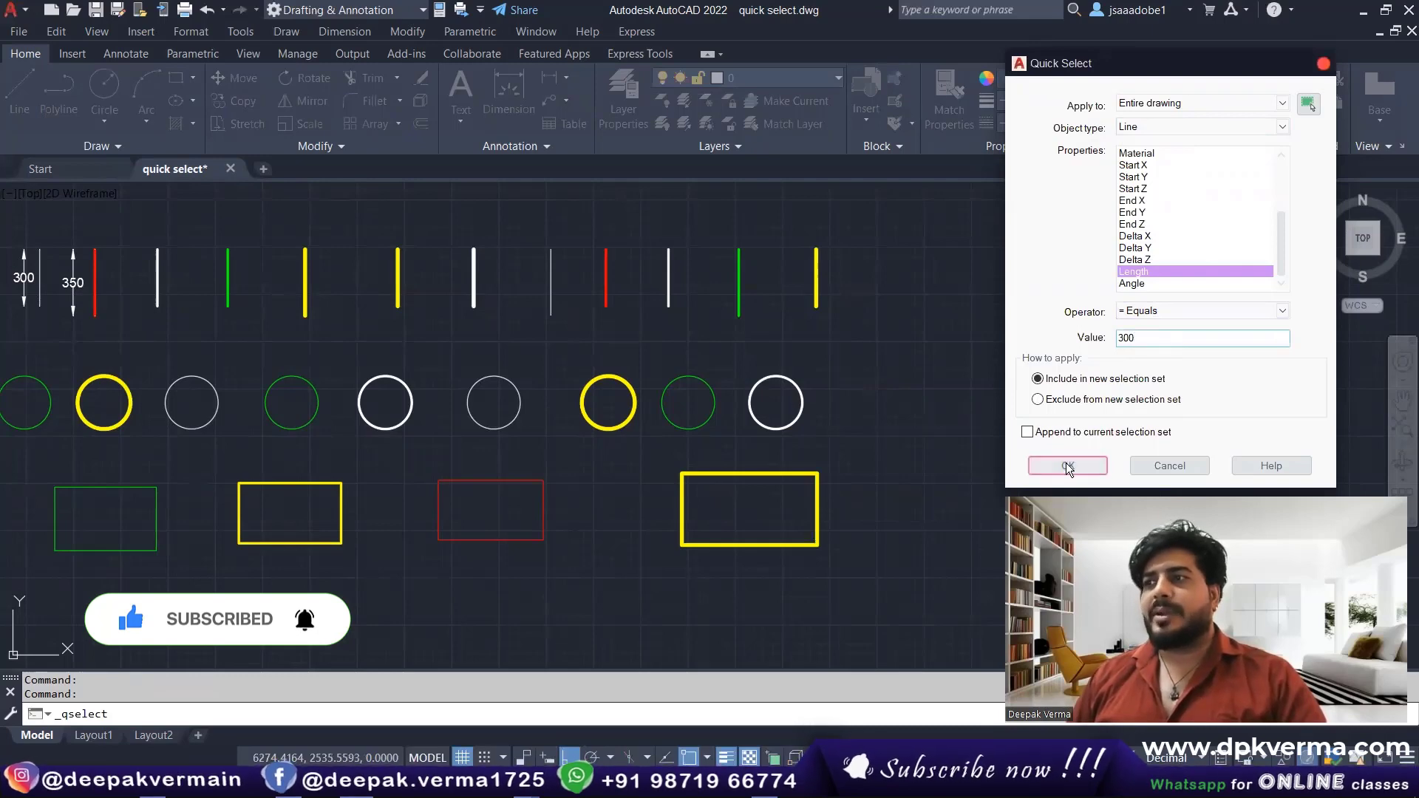
pyautogui.click(1067, 466)
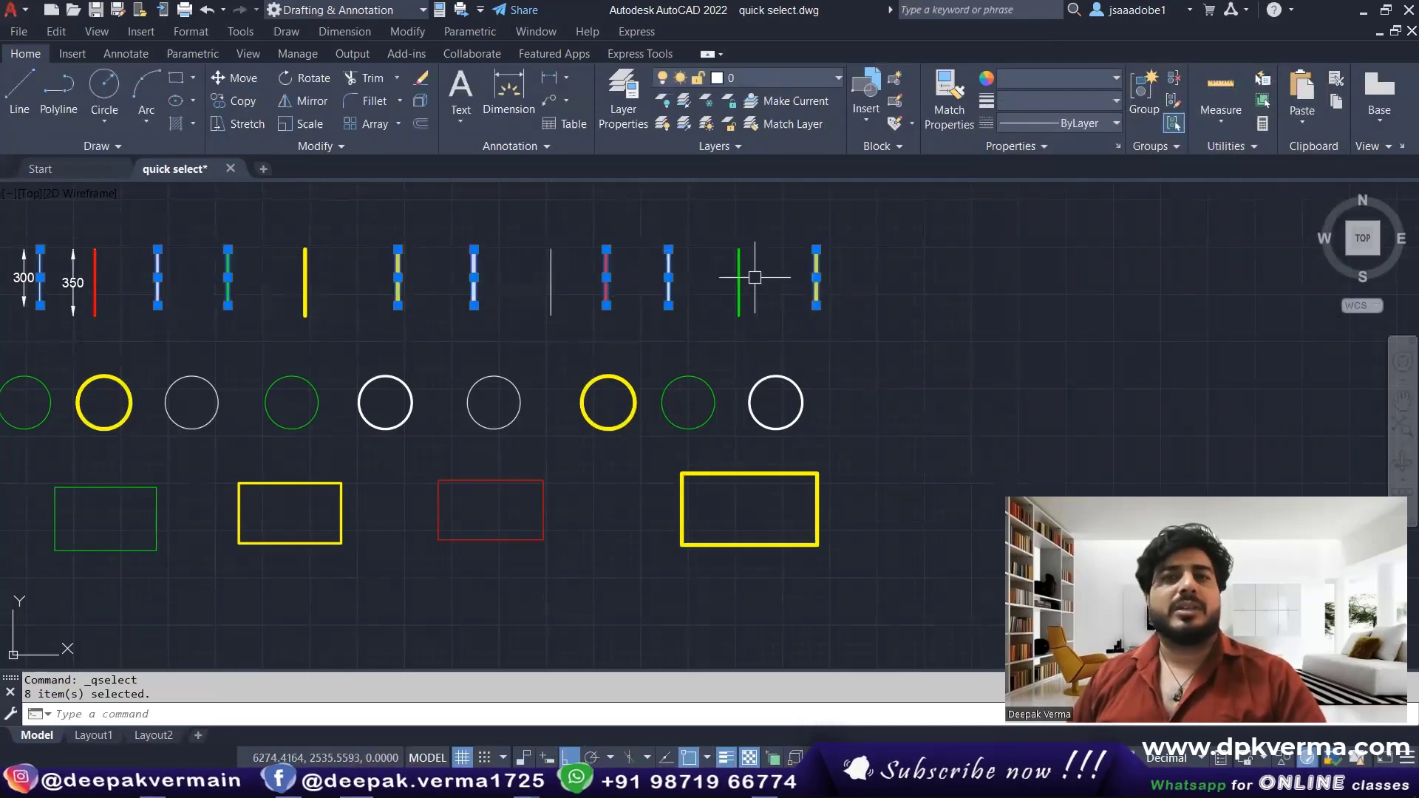
# Clear the eight lines and start a new Quick Select at the Operator list.
pyautogui.press('Escape')
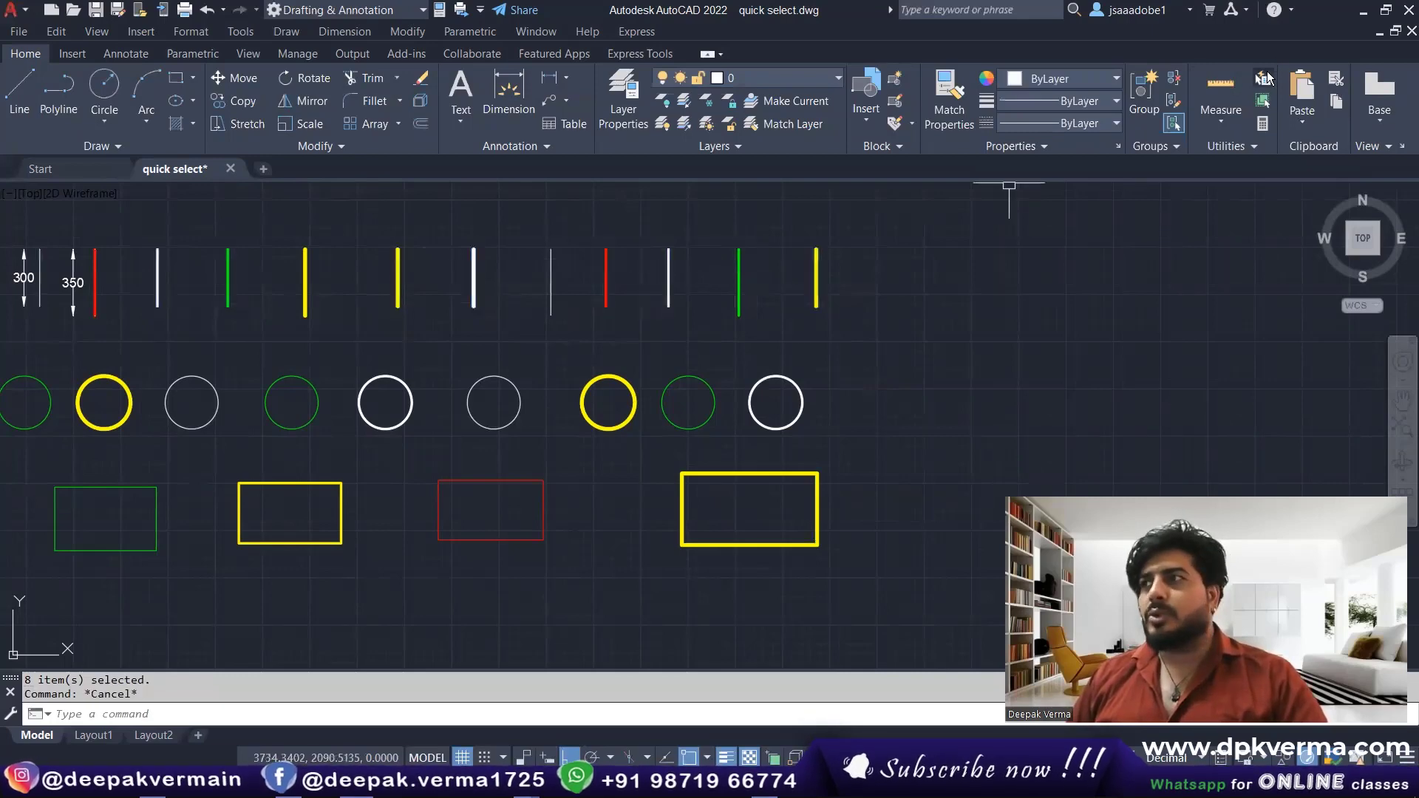
pyautogui.click(1264, 77)
pyautogui.click(1156, 308)
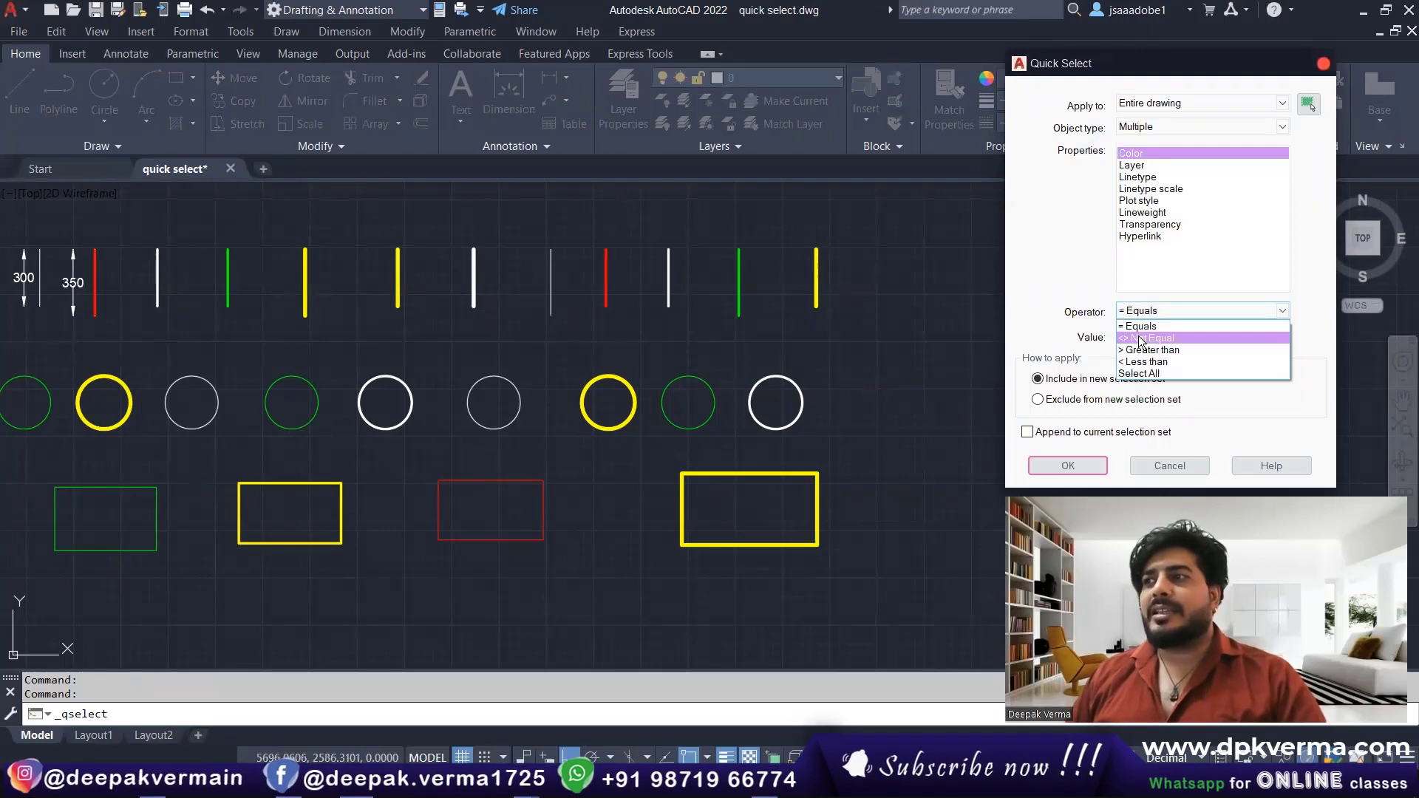
# Select the eight lines of Length 300 with a Line filter, then clear the selection.
pyautogui.click(1140, 341)
pyautogui.click(1157, 341)
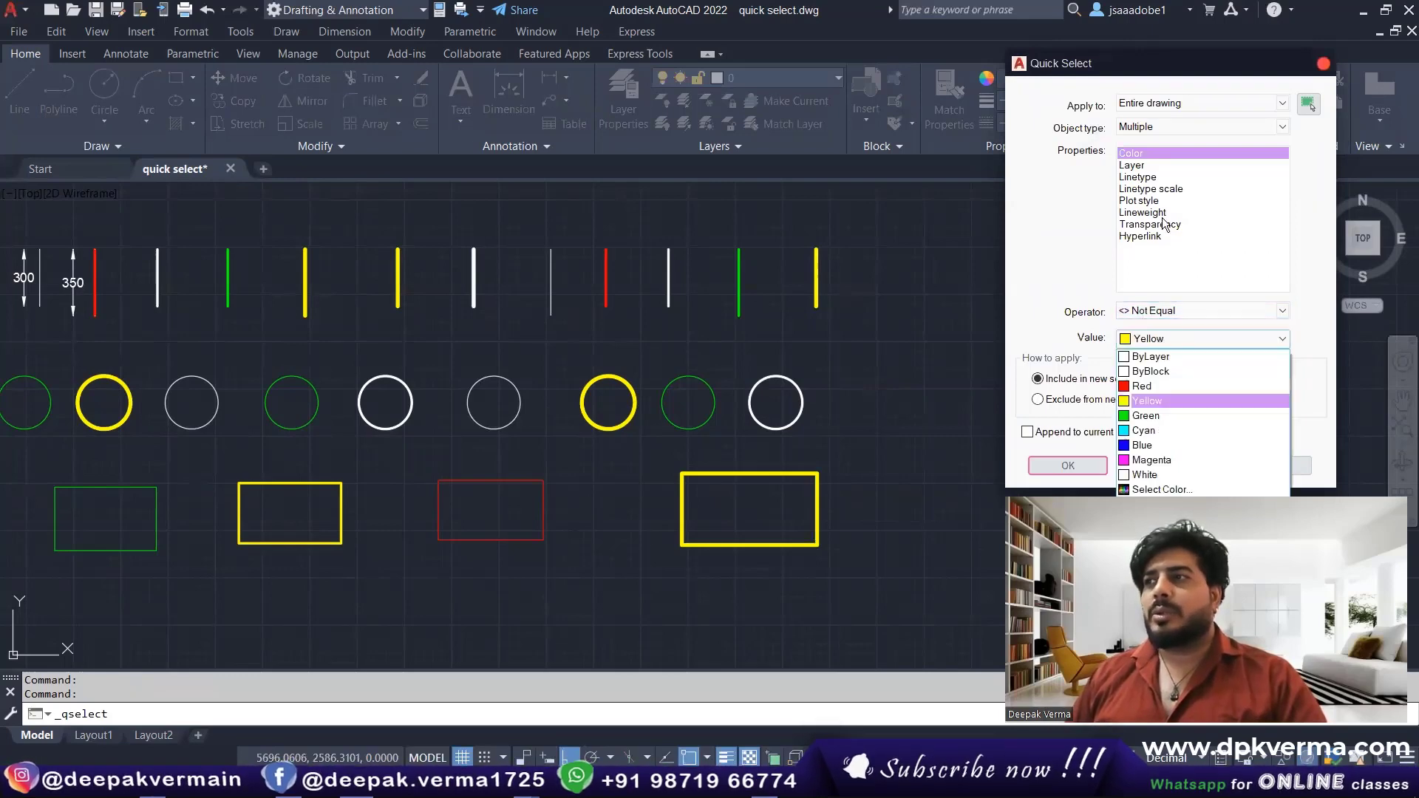
pyautogui.click(1136, 129)
pyautogui.click(1138, 164)
pyautogui.scroll(-2, 1149, 276)
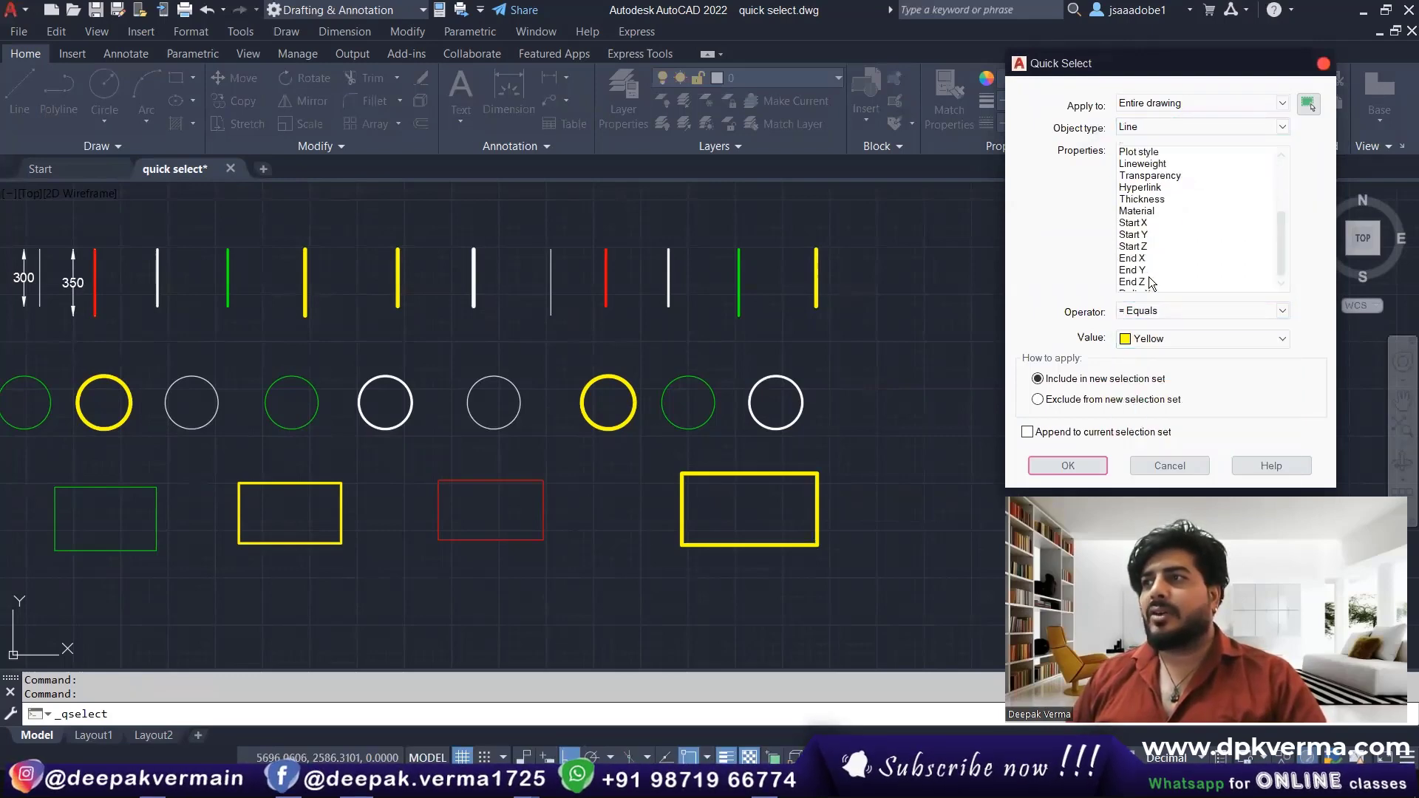
pyautogui.scroll(-2, 1149, 276)
pyautogui.click(1144, 271)
pyautogui.write('300')
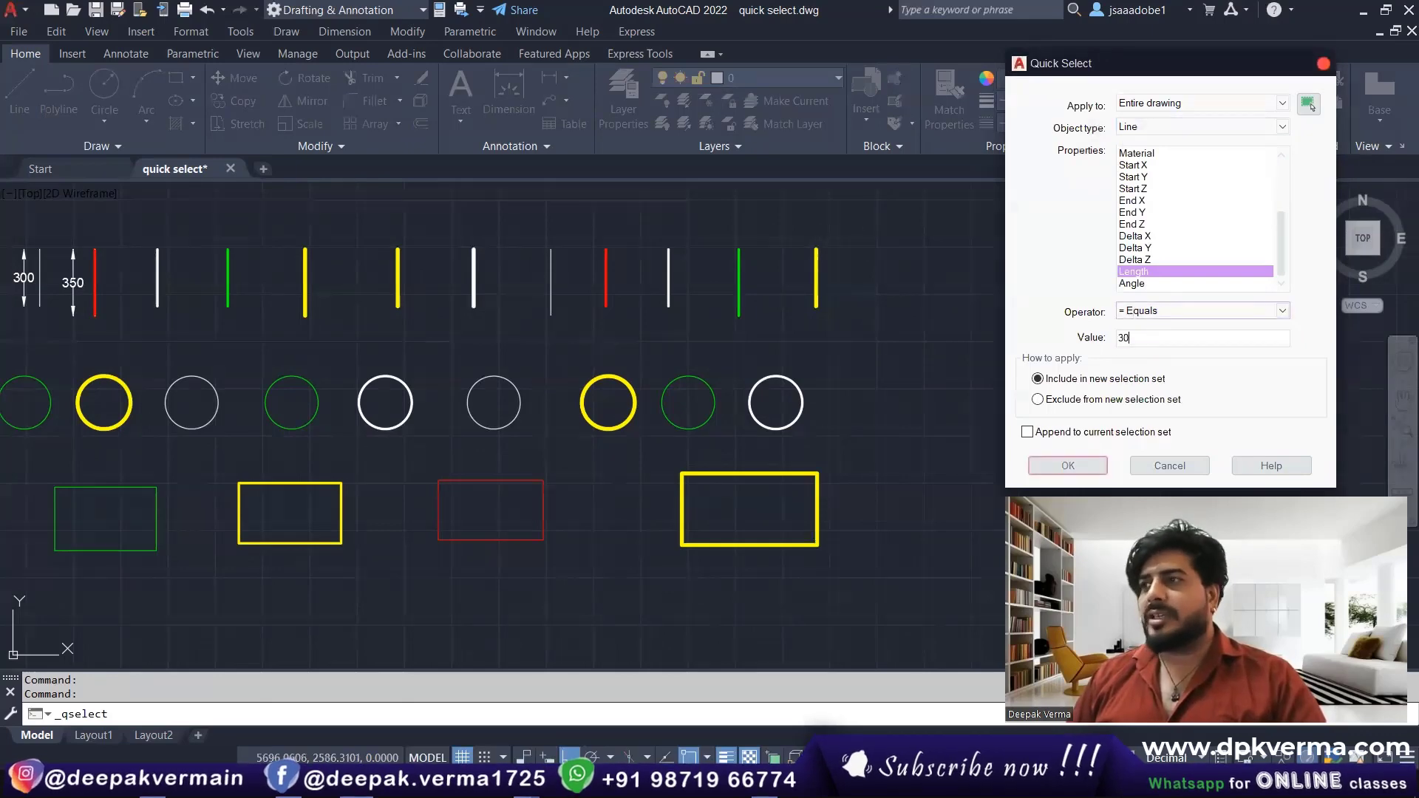
pyautogui.click(1057, 461)
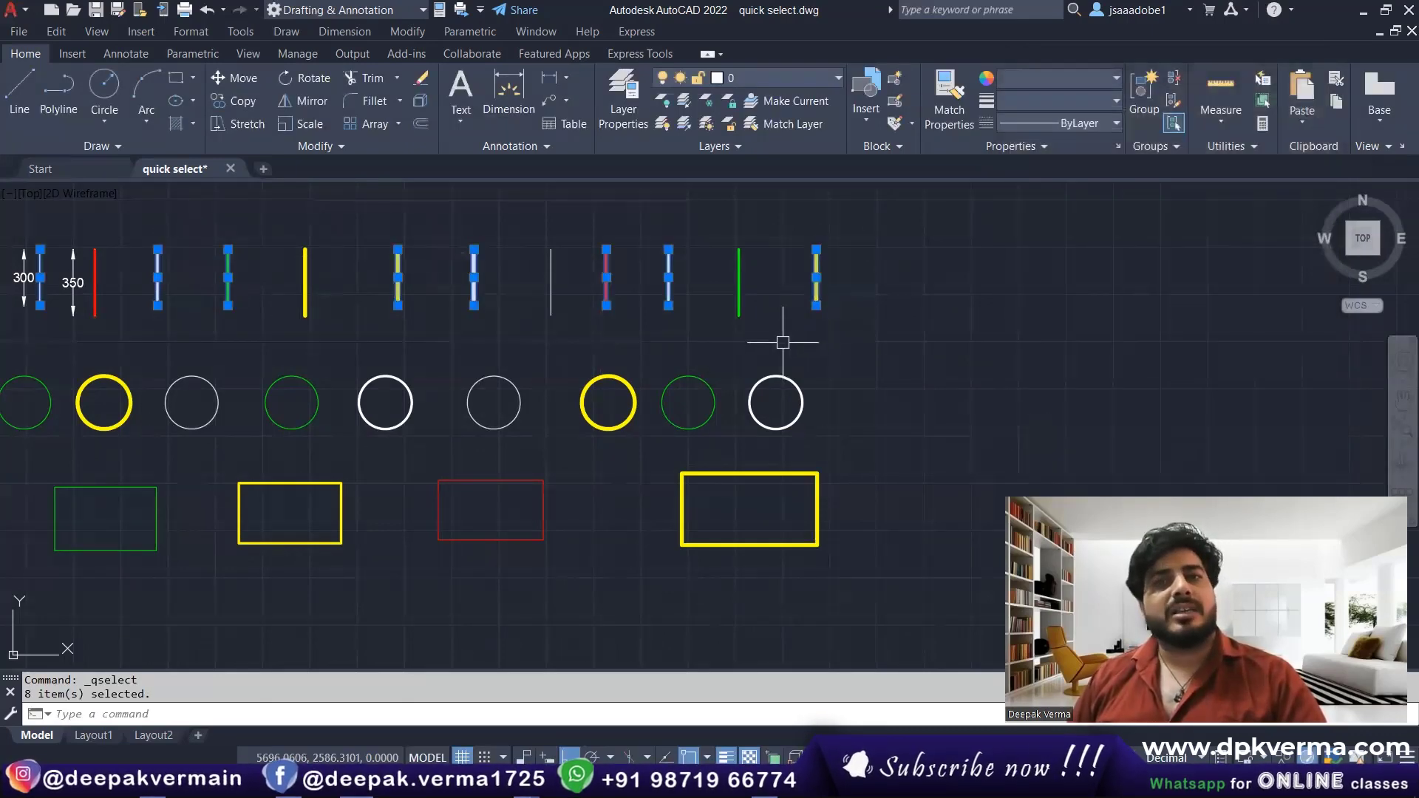
pyautogui.press('Escape')
# Reopen Quick Select, set Object type to Line and browse its properties.
pyautogui.click(1263, 78)
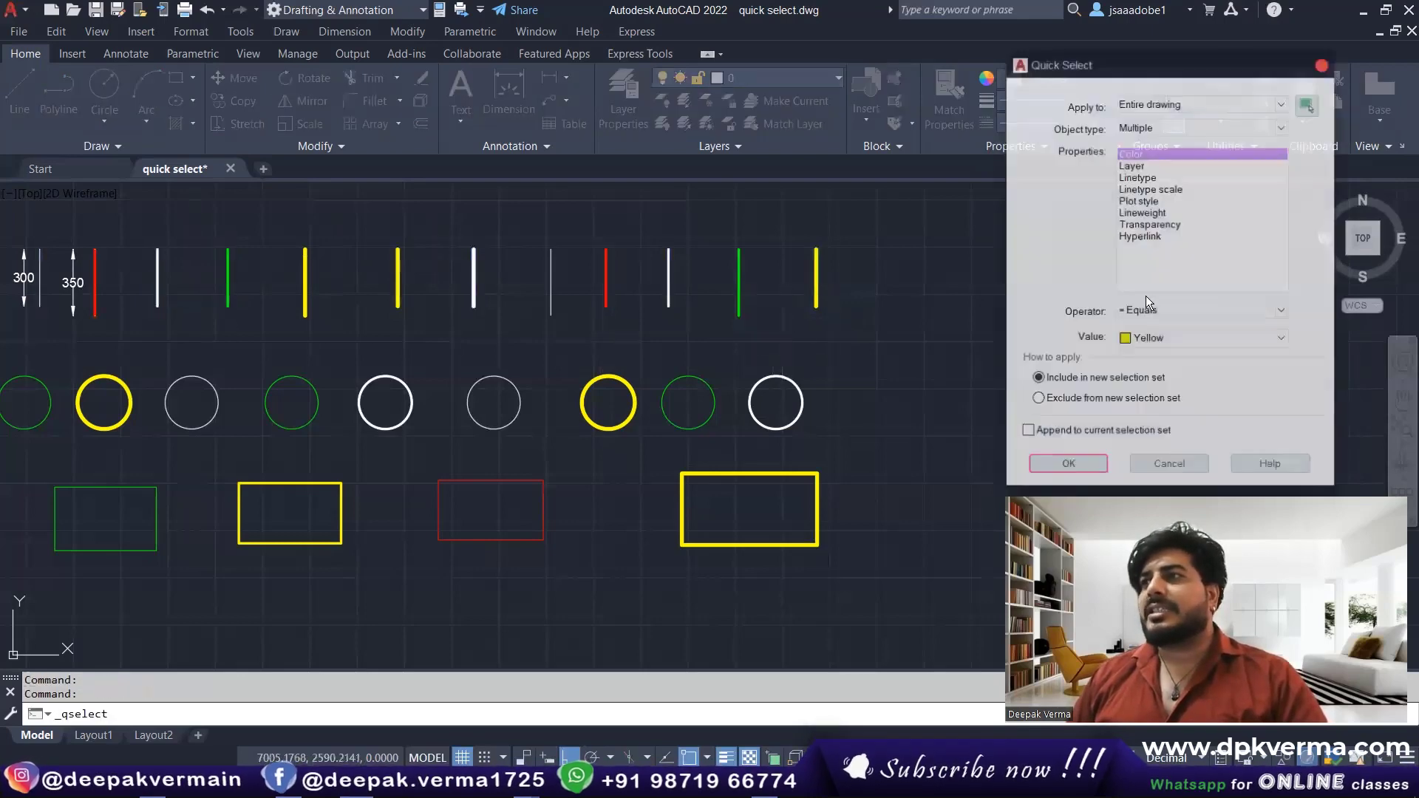
pyautogui.click(1142, 130)
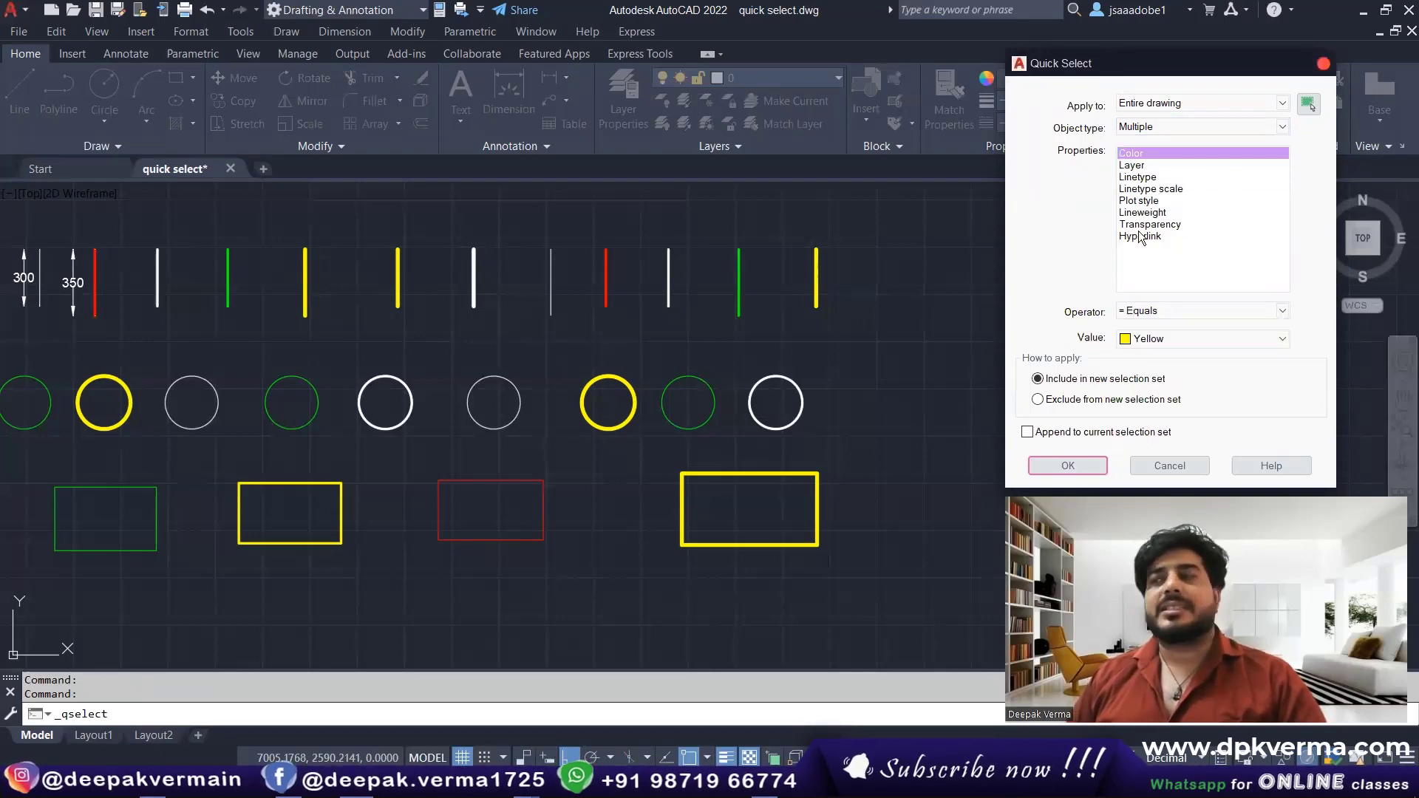
pyautogui.click(1143, 130)
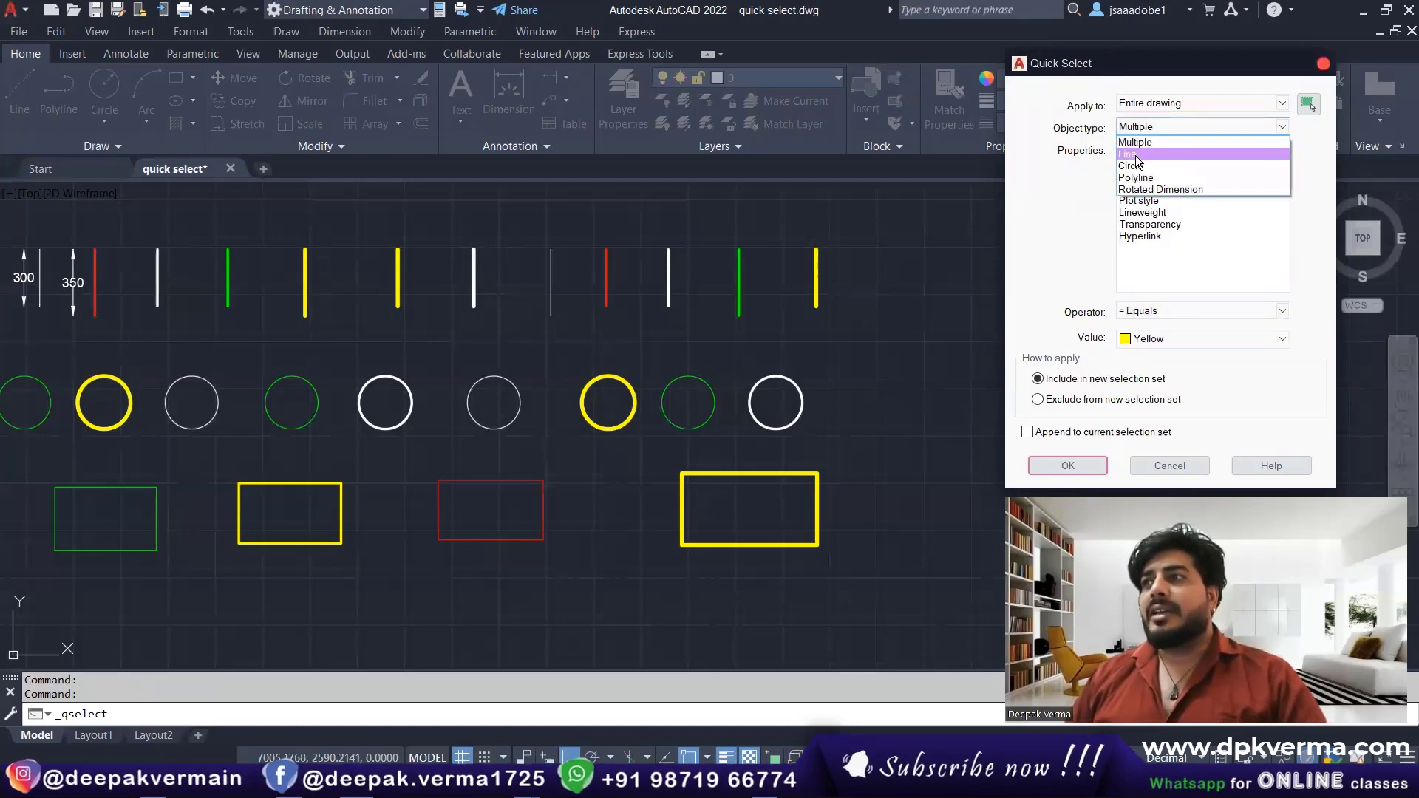
pyautogui.click(1145, 140)
pyautogui.moveTo(1278, 190); pyautogui.dragTo(1280, 246)
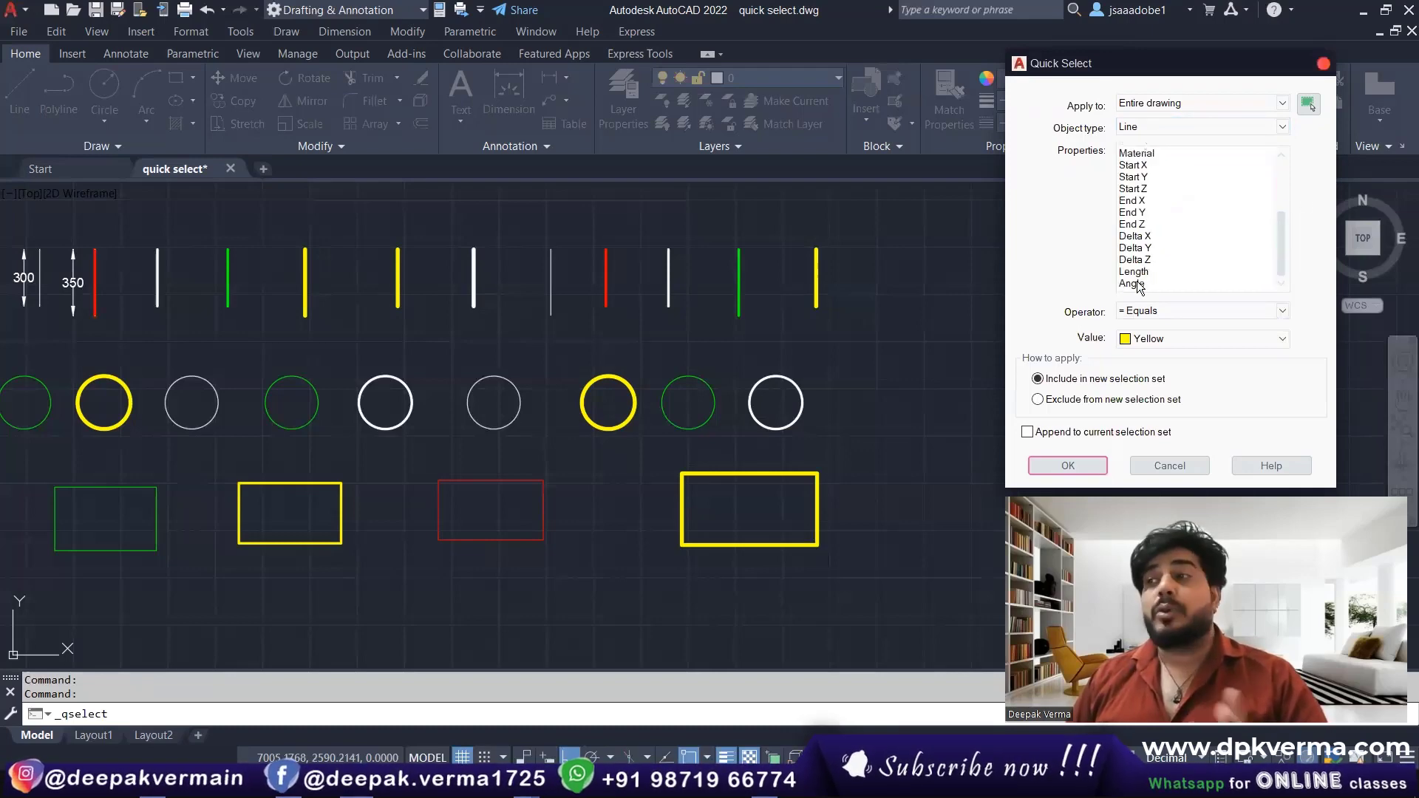
pyautogui.scroll(1, 1138, 285)
pyautogui.scroll(1, 1140, 273)
pyautogui.scroll(1, 1138, 266)
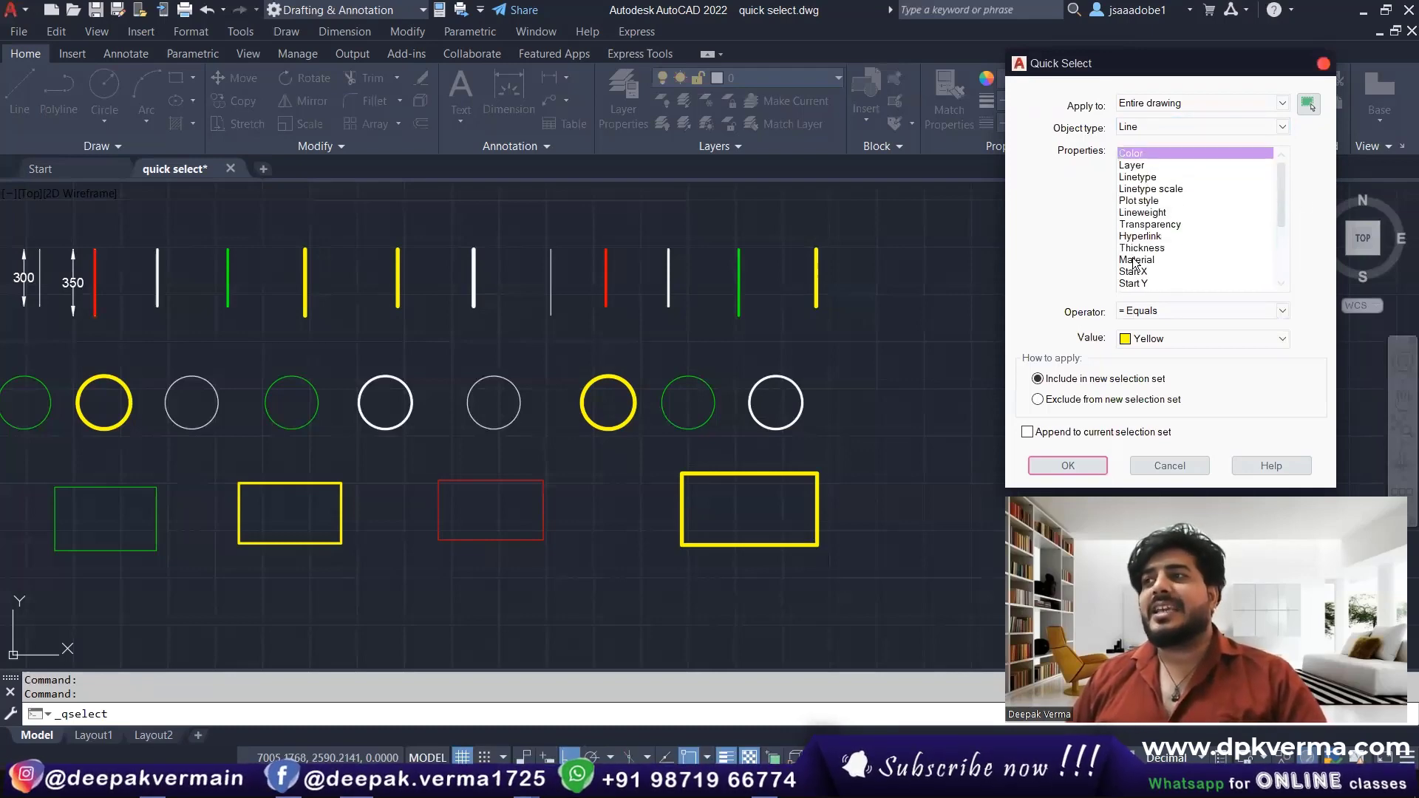
# Switch Object type to Circle to list Radius, Diameter and Area properties.
pyautogui.click(1153, 128)
pyautogui.click(1142, 169)
pyautogui.scroll(-3, 1166, 185)
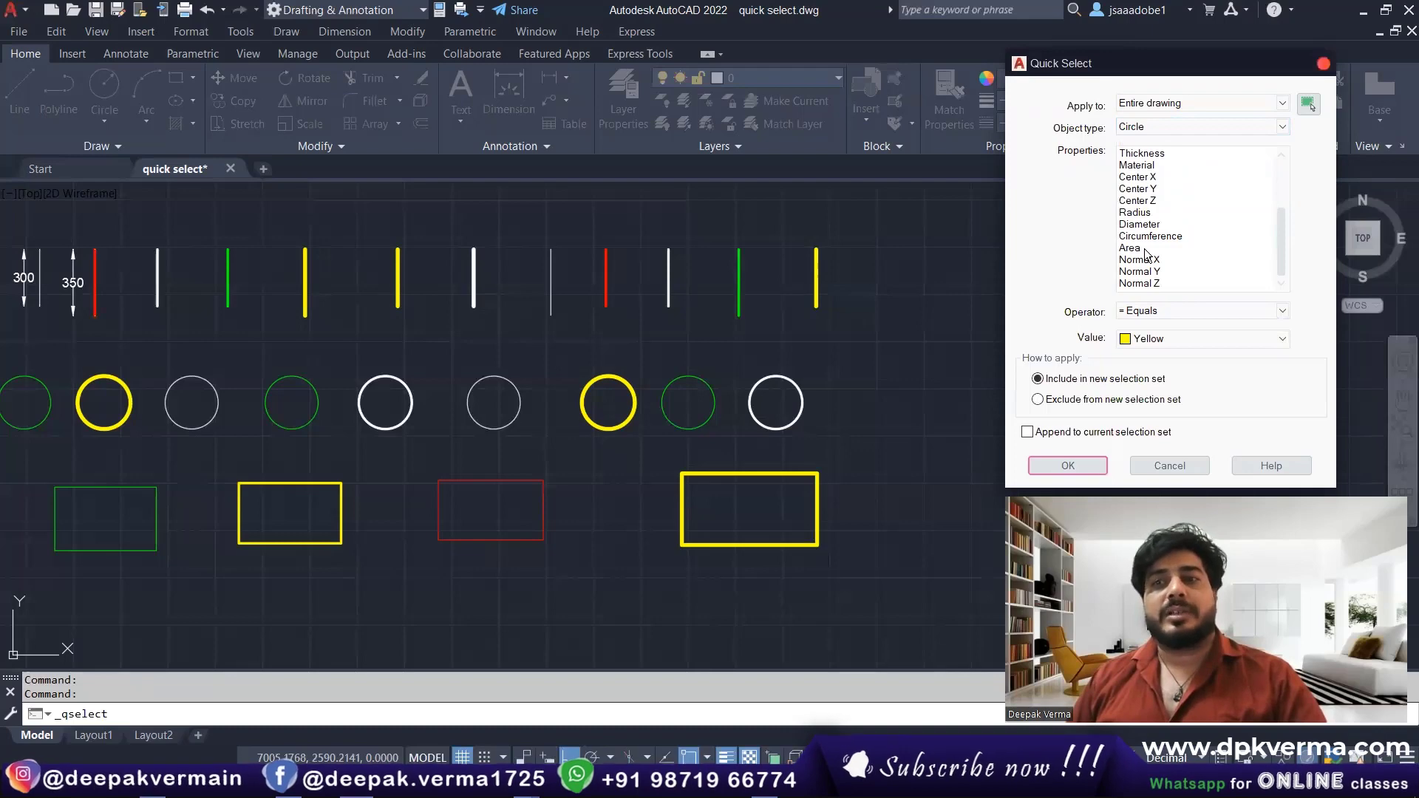
# Set Object type to Polyline, browse vertex and segment-width properties, then close the dialog.
pyautogui.click(1154, 129)
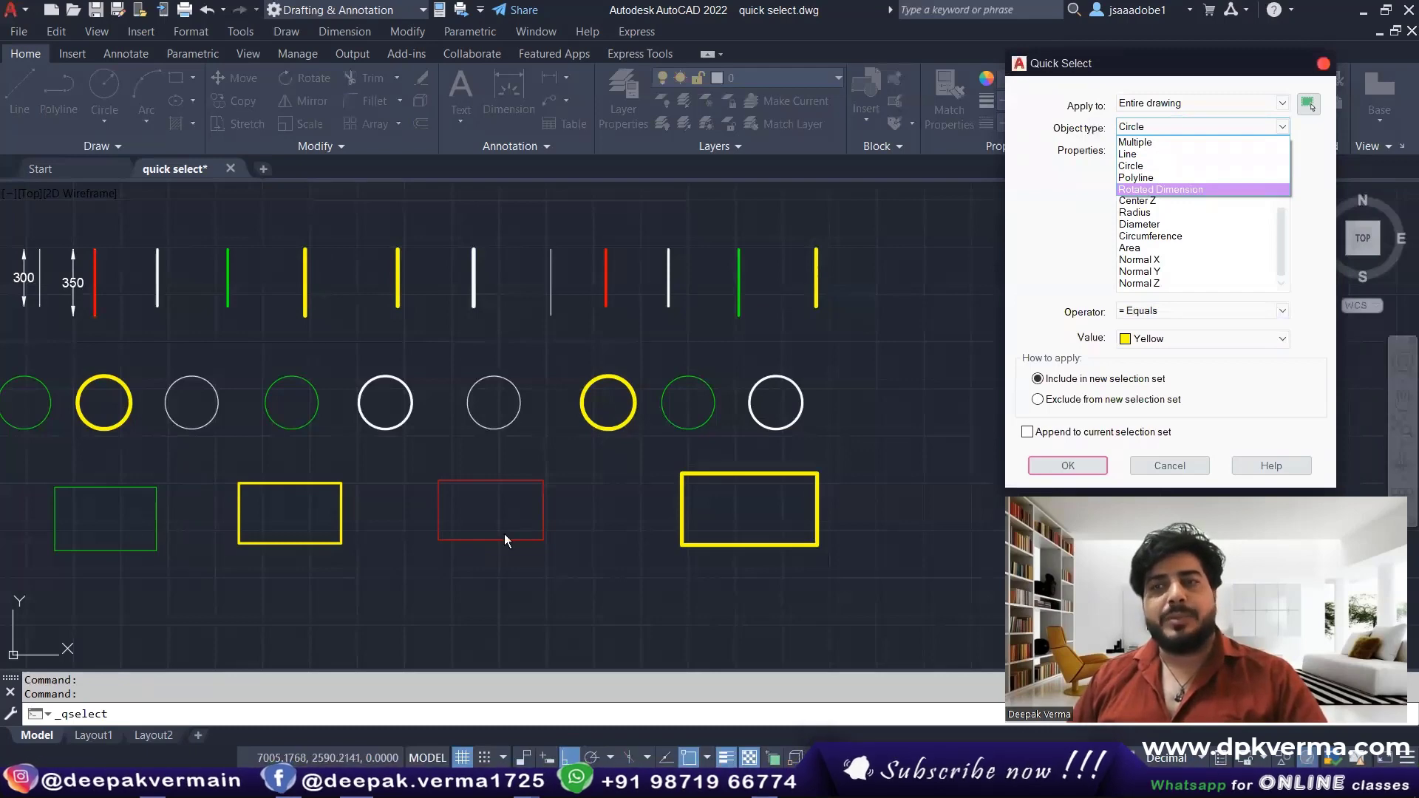
pyautogui.click(1148, 181)
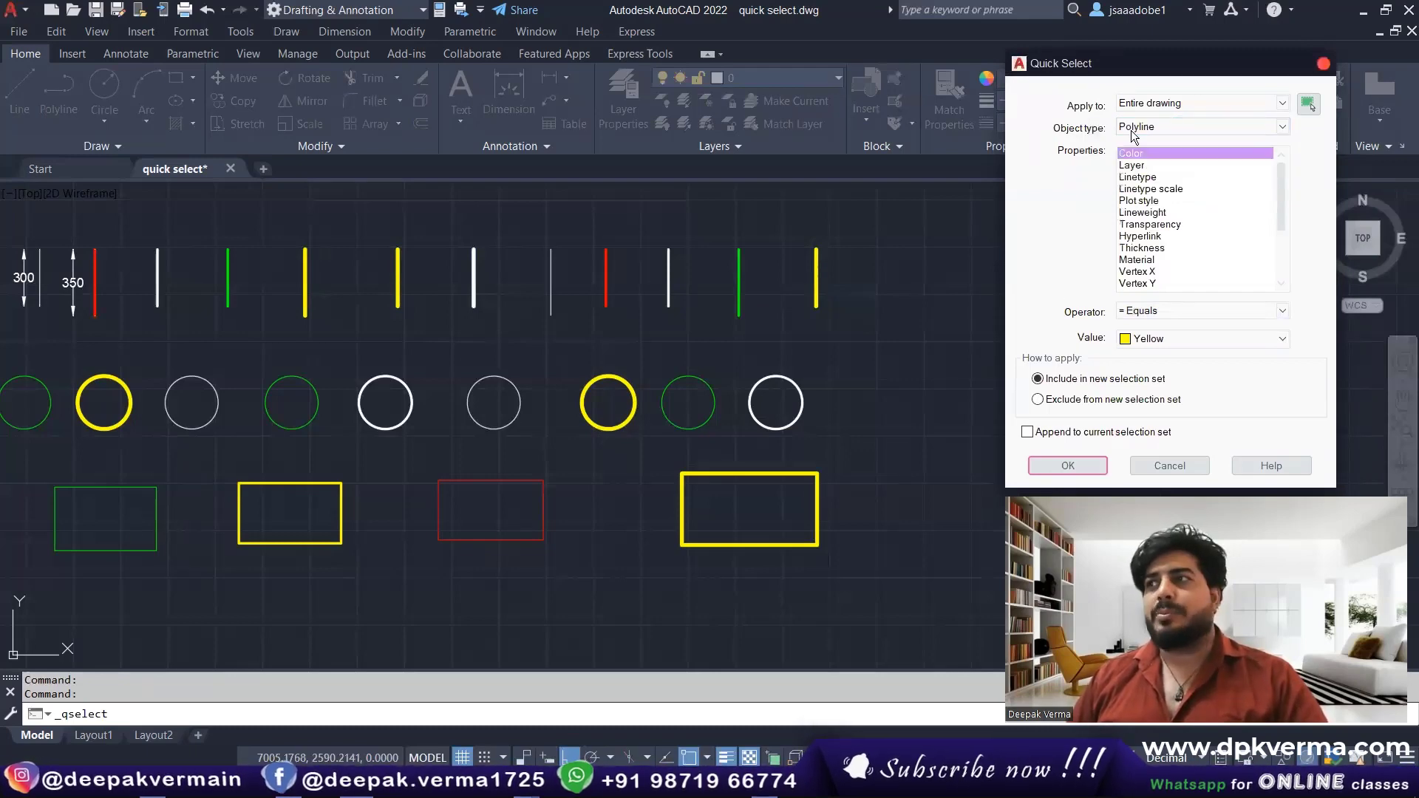
pyautogui.scroll(-3, 1142, 214)
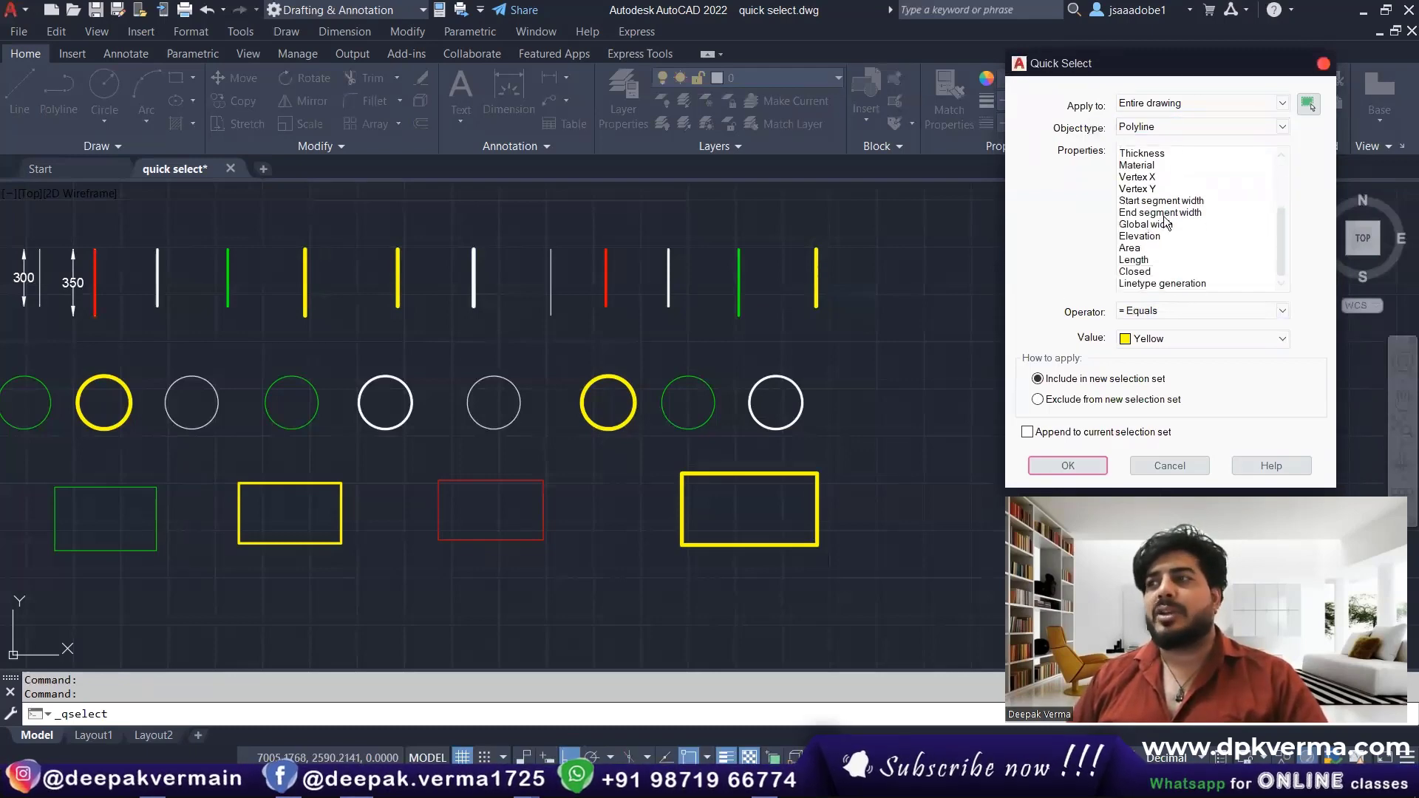
pyautogui.scroll(1, 1166, 238)
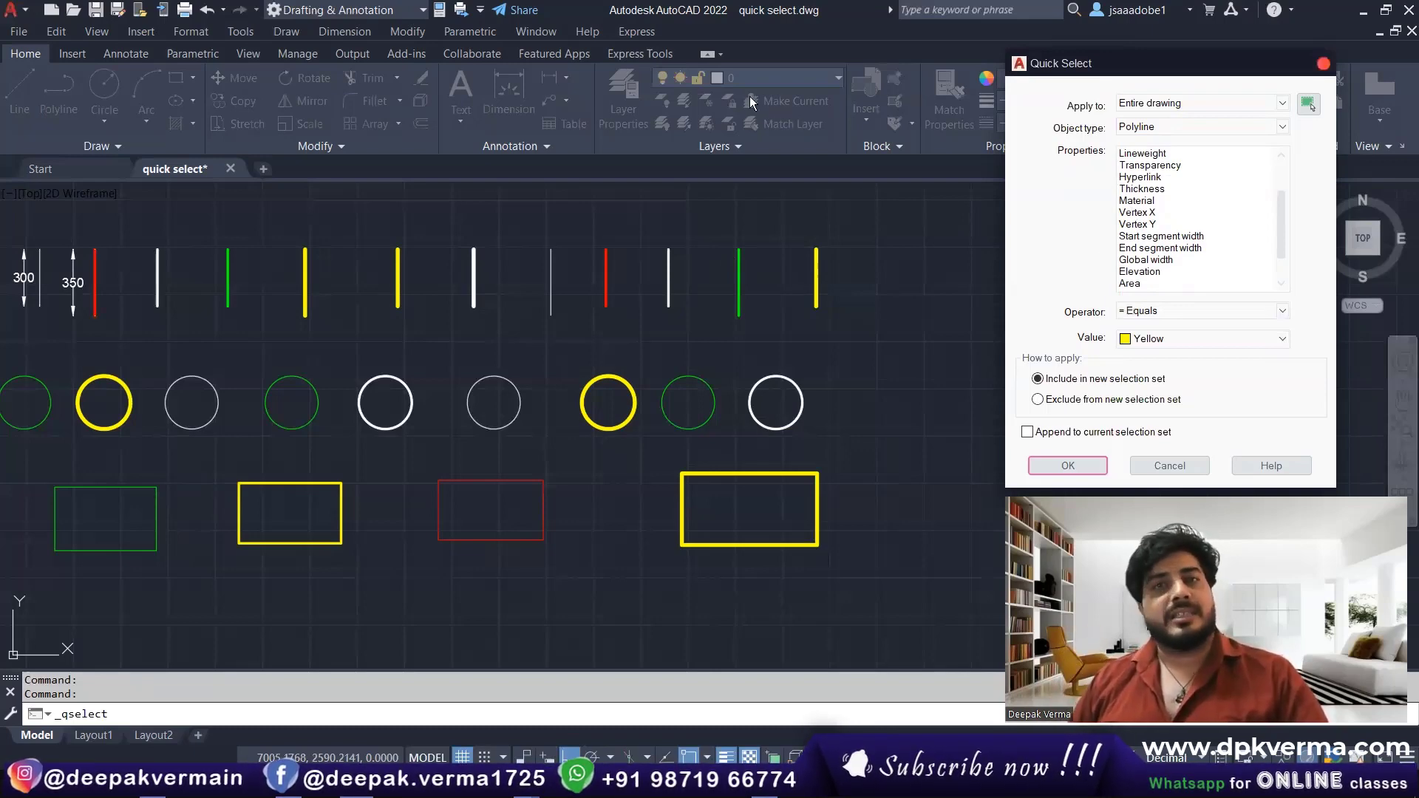
pyautogui.scroll(1, 1151, 174)
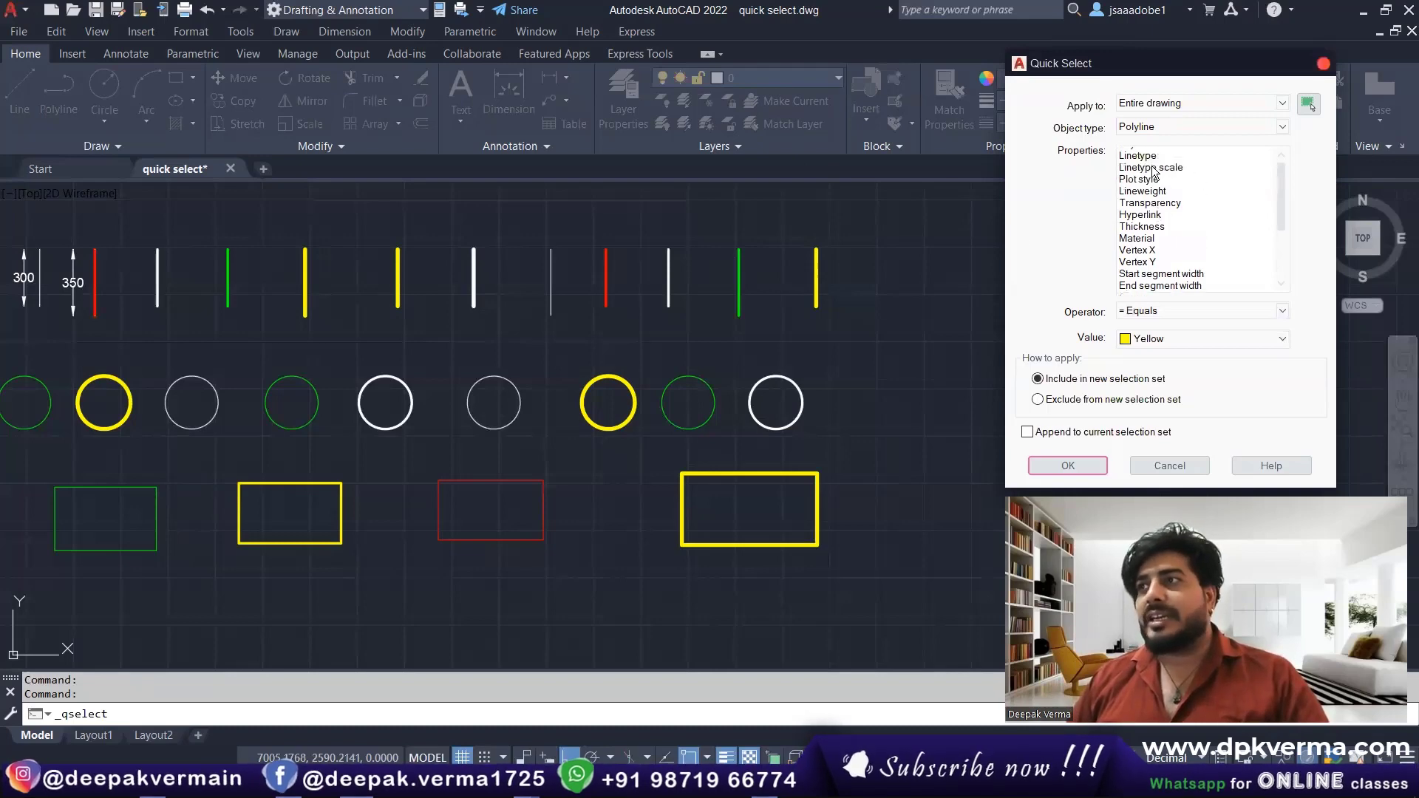
pyautogui.scroll(1, 1145, 178)
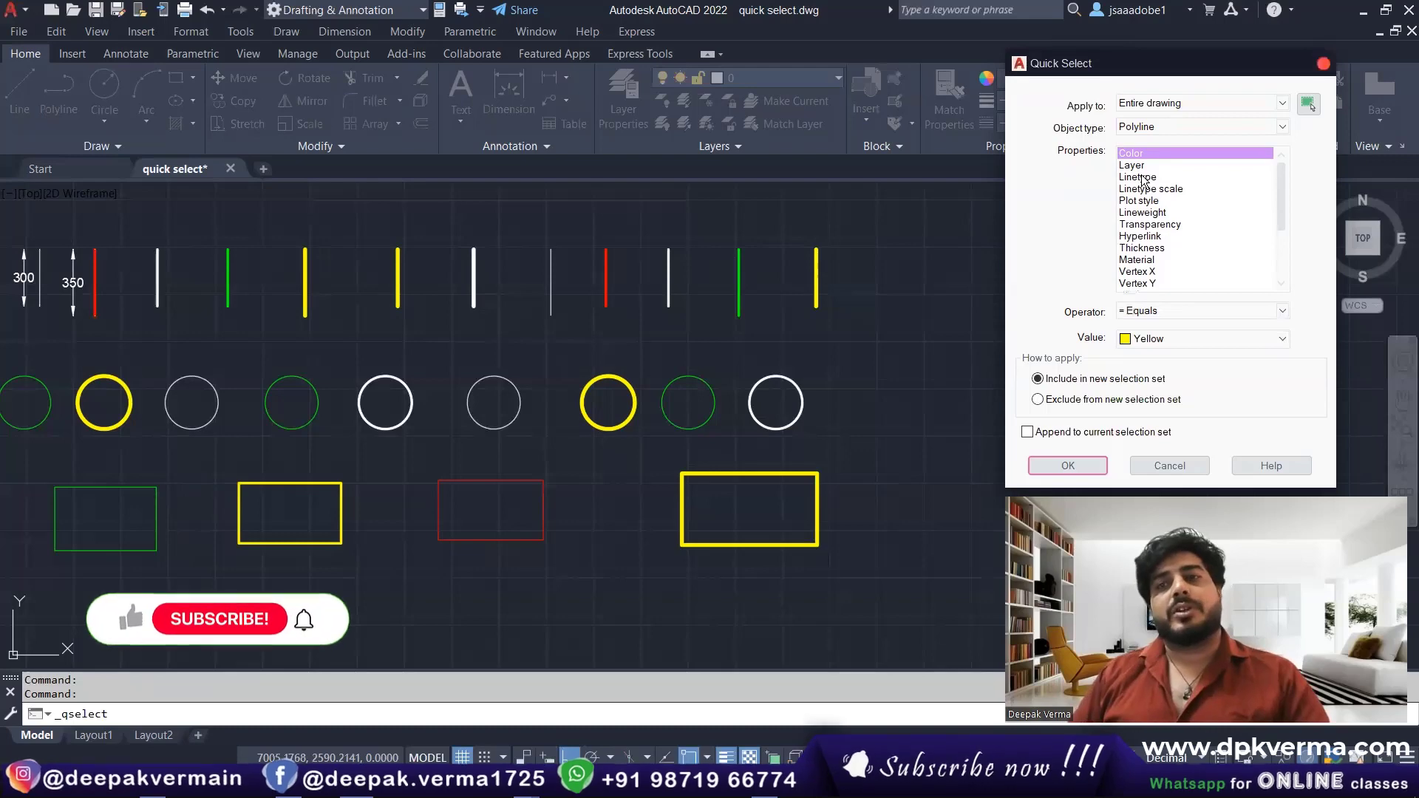
pyautogui.click(1323, 64)
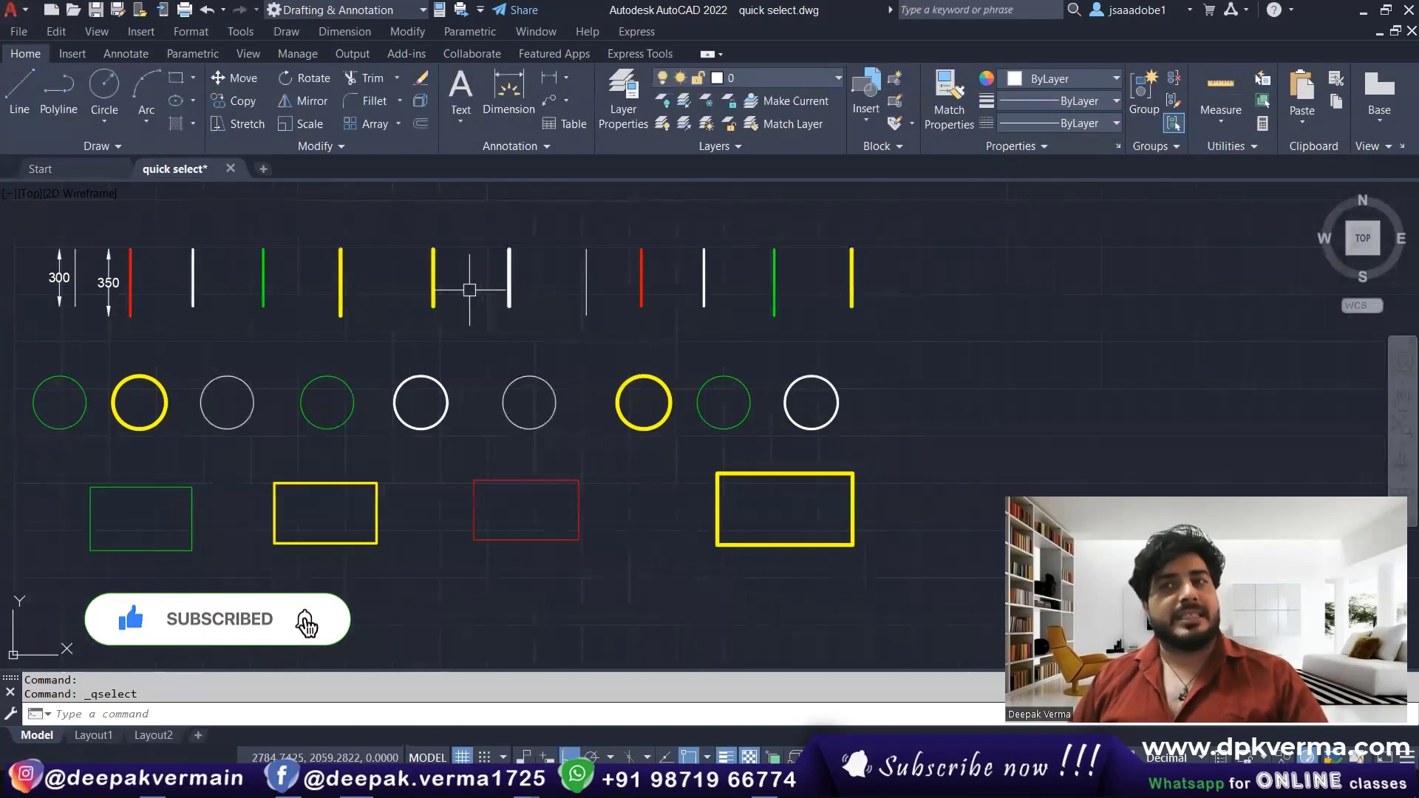
# Use Select Similar on a yellow line to select every line, then clear the selection and reopen Quick Select.
pyautogui.click(340, 282)
pyautogui.rightClick(342, 281)
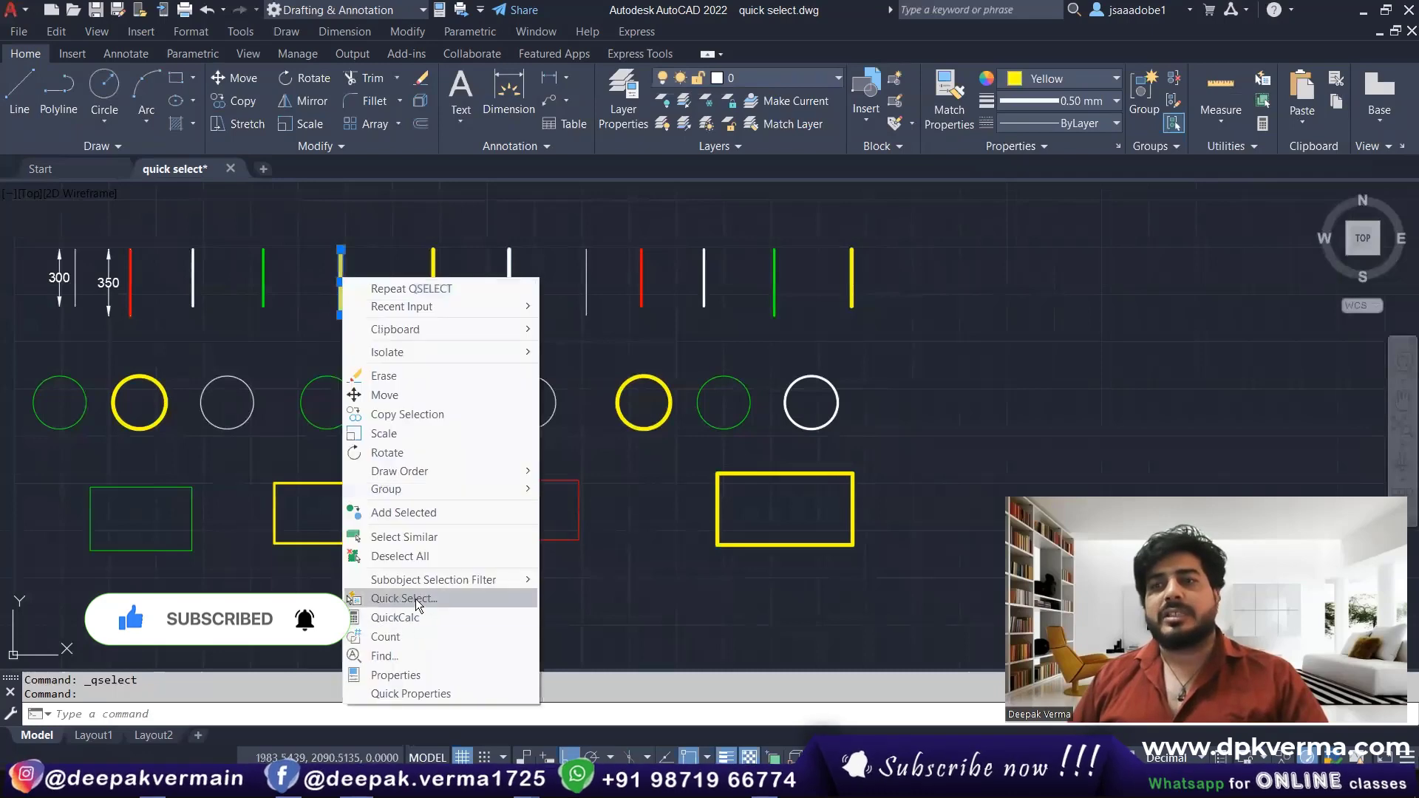
pyautogui.click(404, 537)
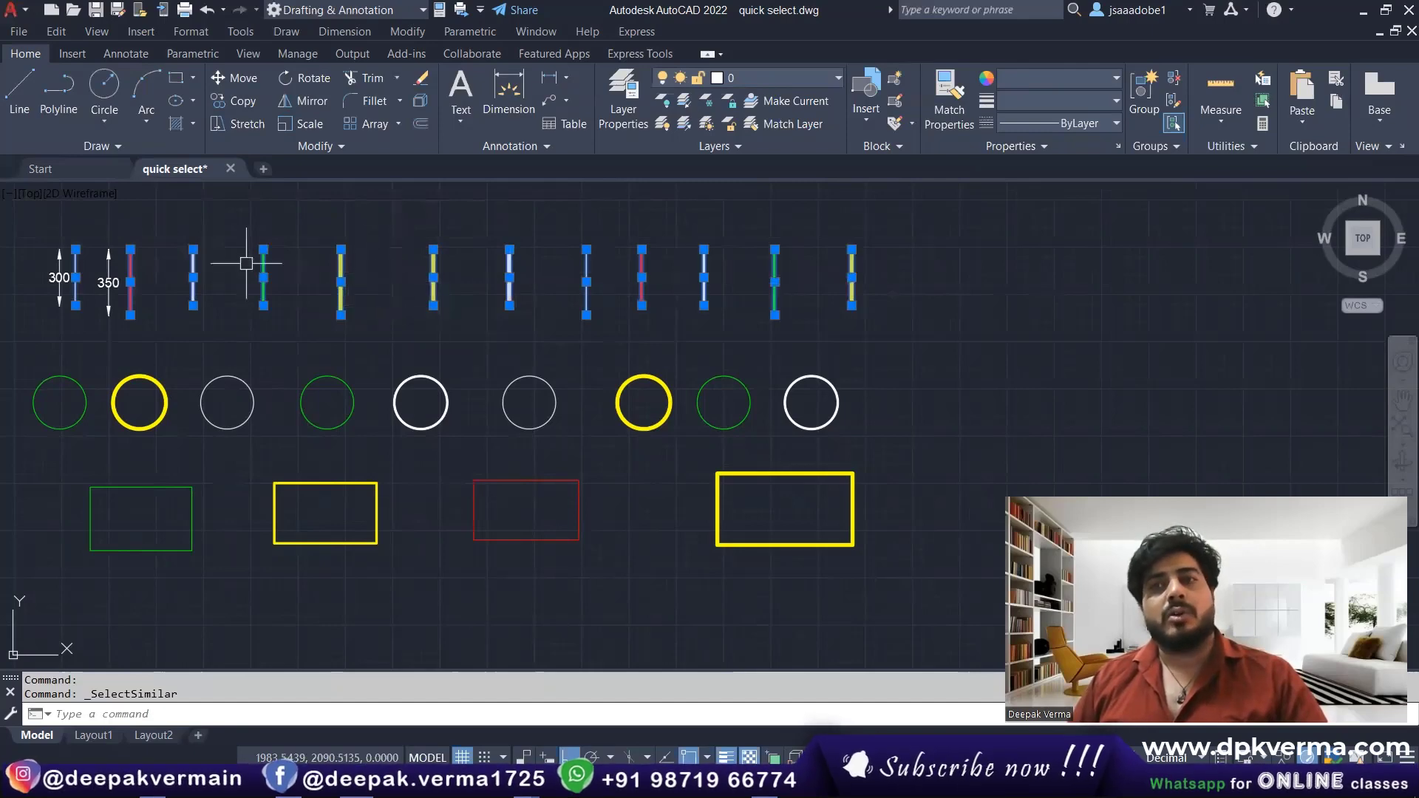
pyautogui.press('Escape')
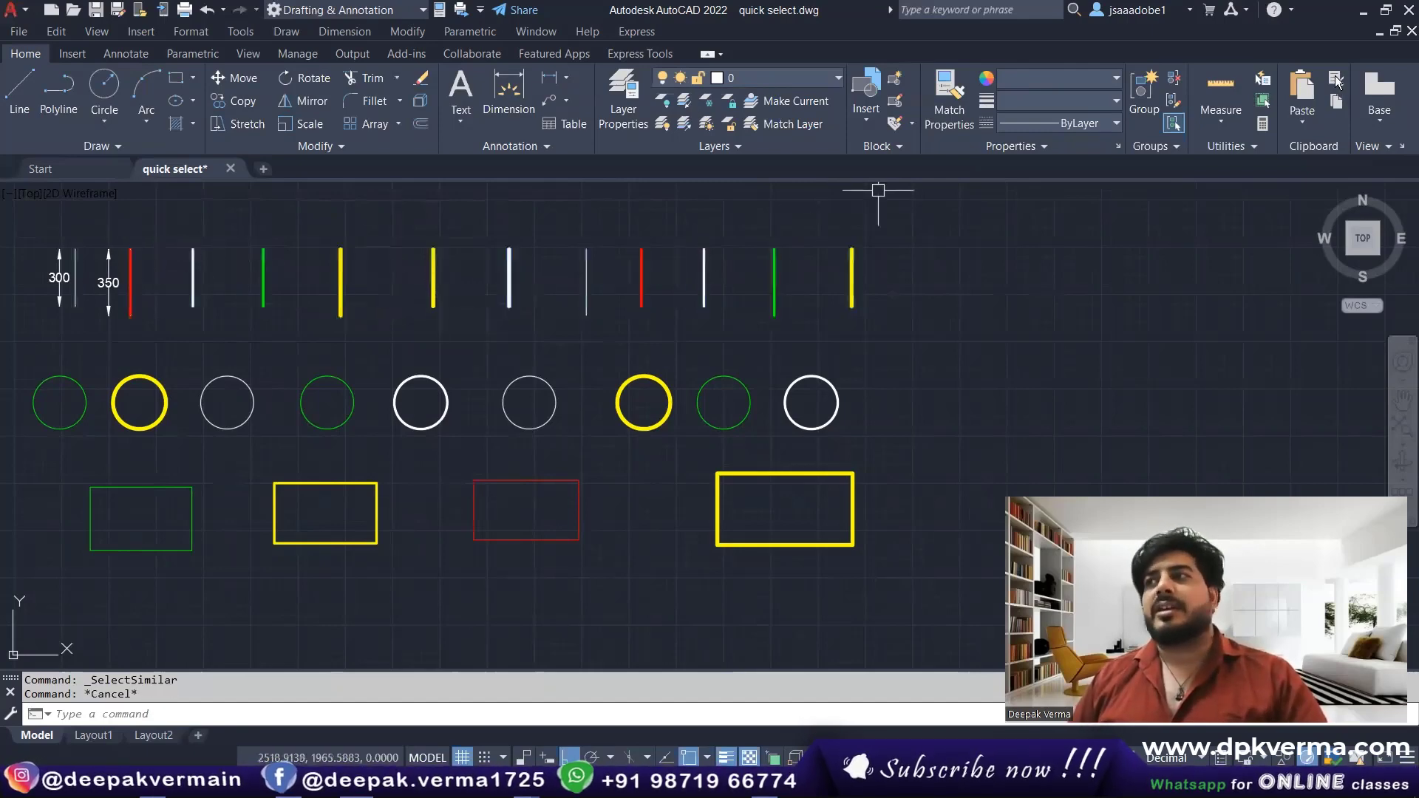
pyautogui.click(1264, 78)
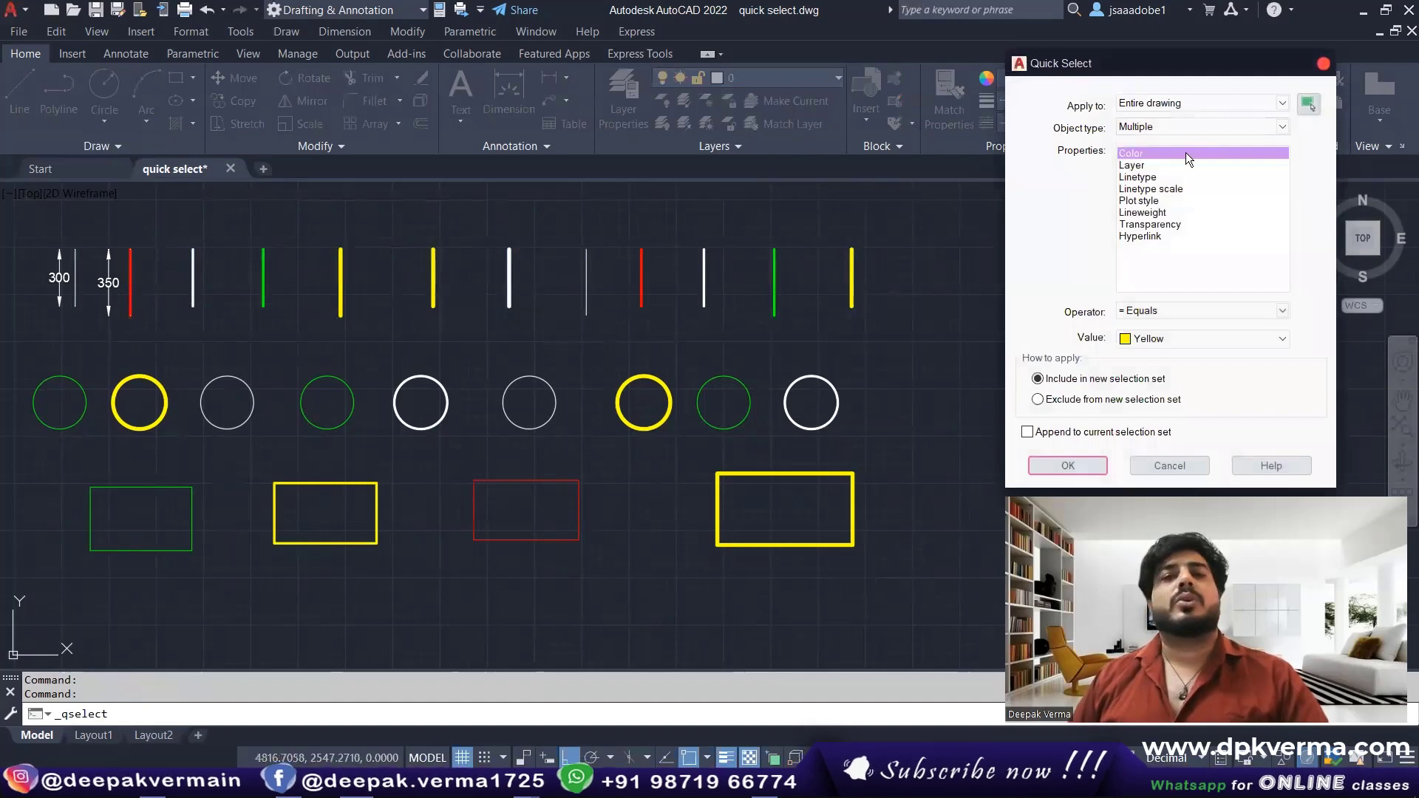
# Dismiss the Quick Select dialog (Color equals Yellow) with its X button, unapplied.
pyautogui.click(1324, 64)
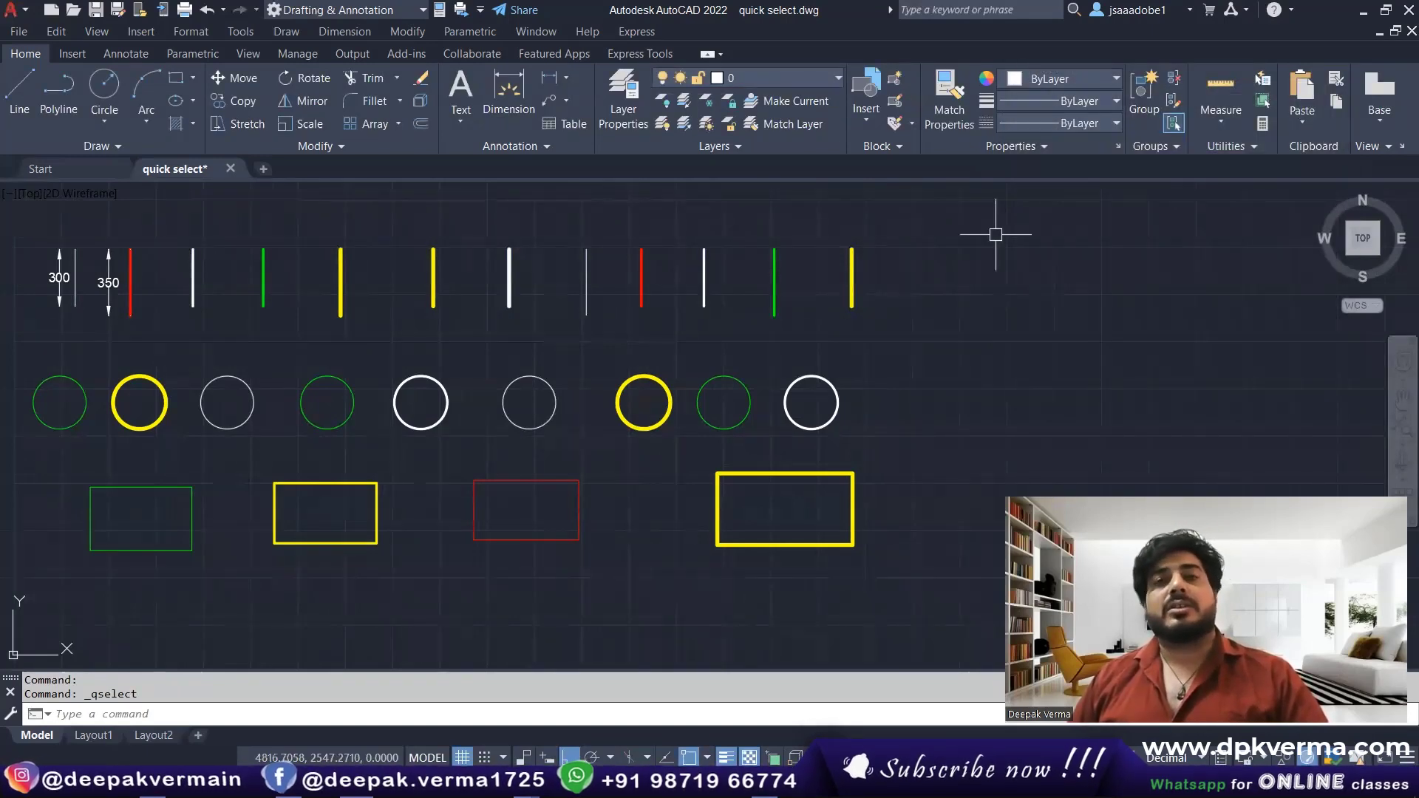